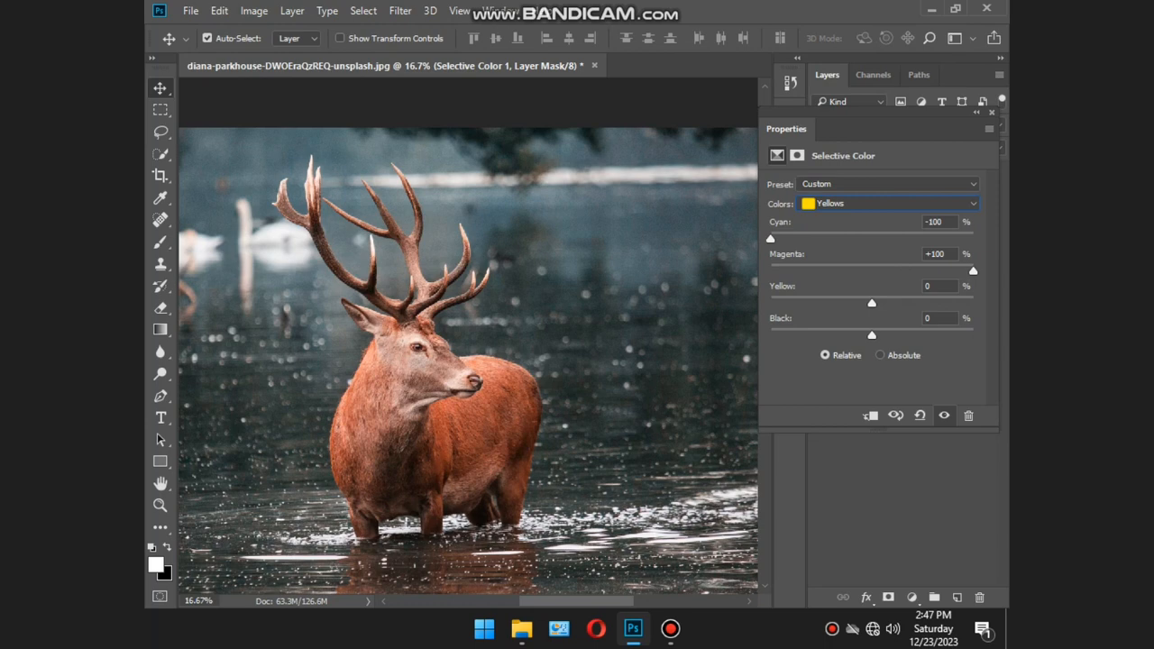
# Step: For the Reds in the selective color adjustment, set cyan to -100, magenta to +23, yellow to -40 and black to +100
pyautogui.click(888, 203)
pyautogui.click(856, 219)
pyautogui.press('ctrl')
pyautogui.hotkey('ctrl', '-')
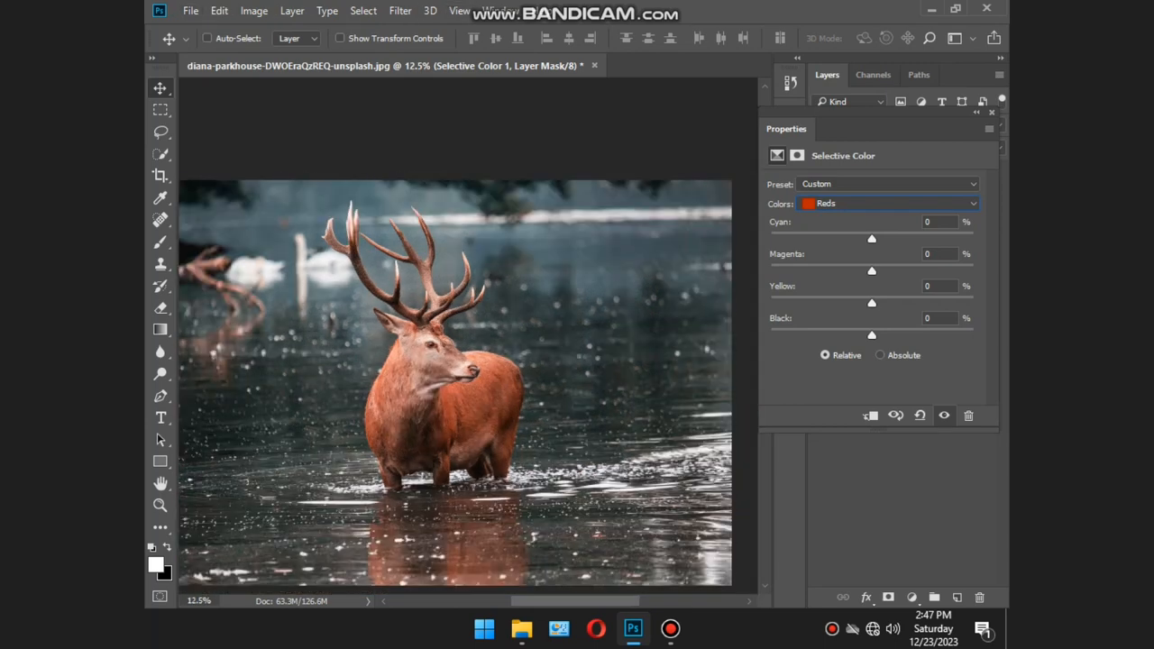
pyautogui.moveTo(469, 361); pyautogui.dragTo(456, 310)
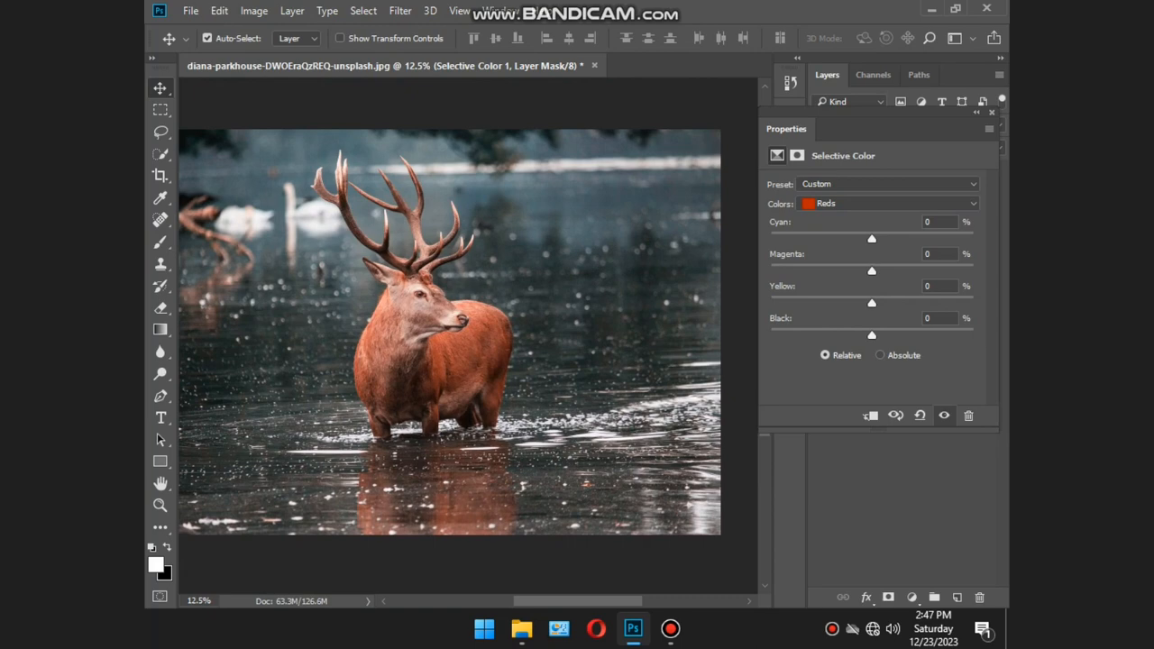
pyautogui.moveTo(872, 238); pyautogui.dragTo(770, 238)
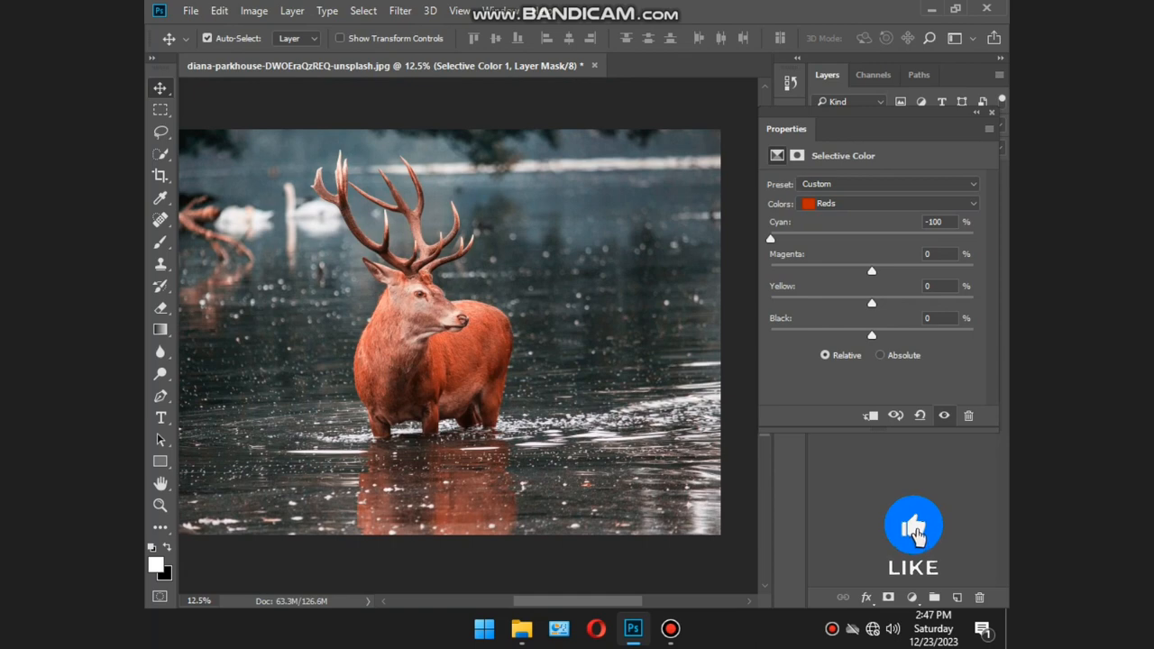
pyautogui.moveTo(873, 271); pyautogui.dragTo(832, 303)
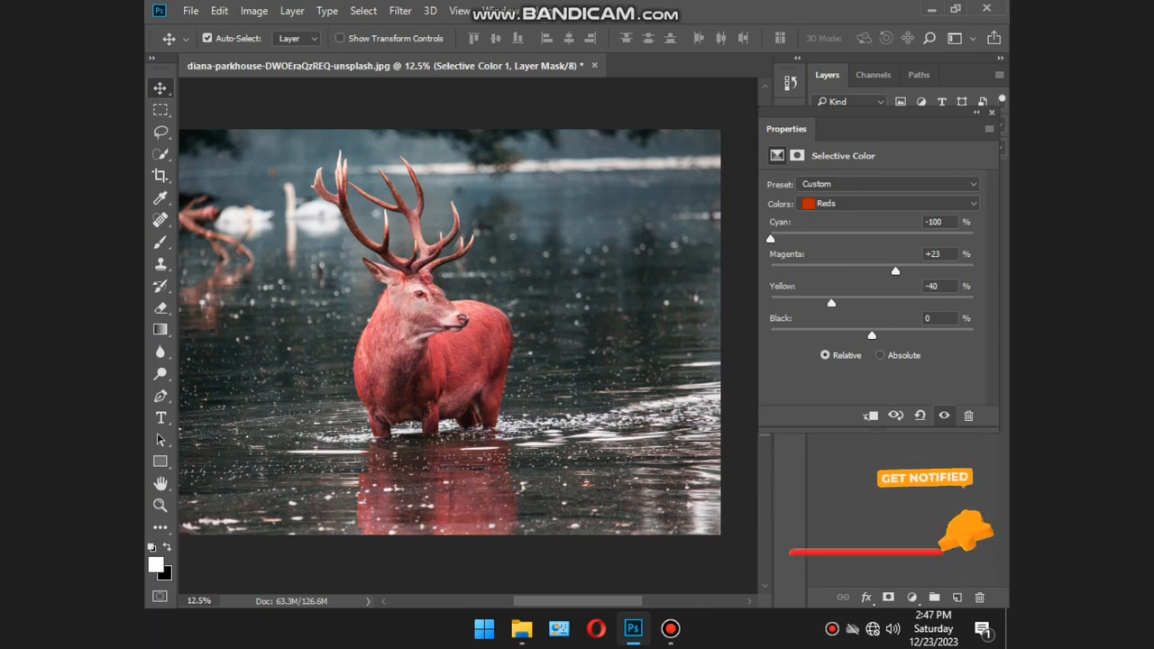
pyautogui.moveTo(872, 335); pyautogui.dragTo(973, 336)
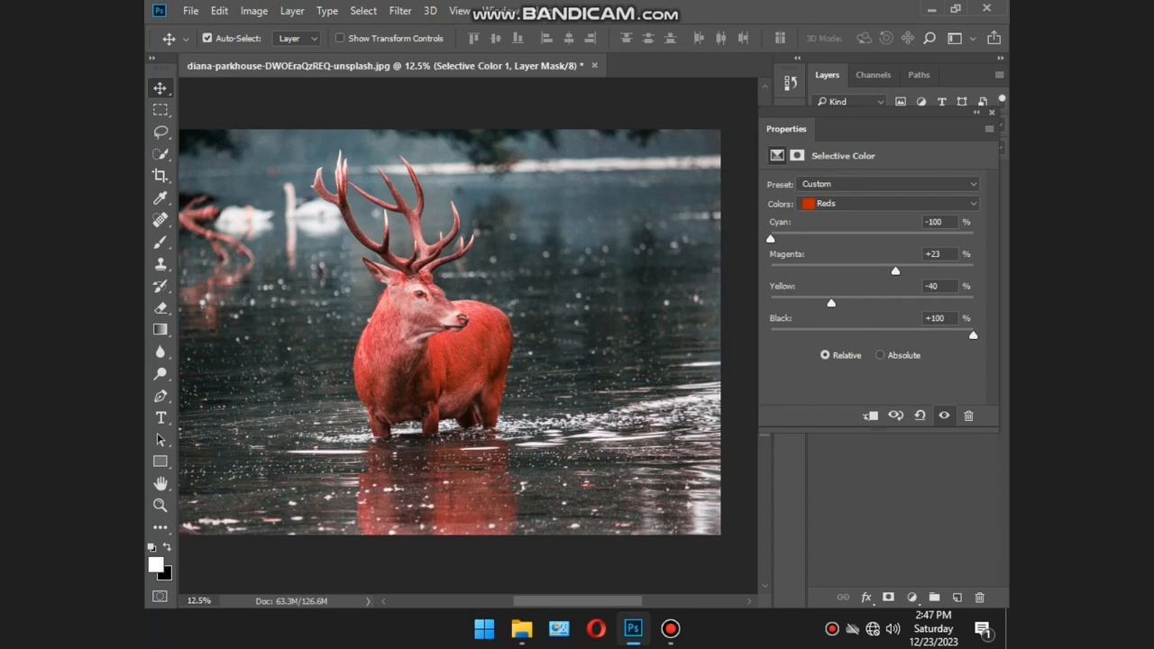
# Step: For the Neutrals in the selective color adjustment, set cyan to +59, magenta to +3, yellow to -2 and black to +13
pyautogui.click(887, 204)
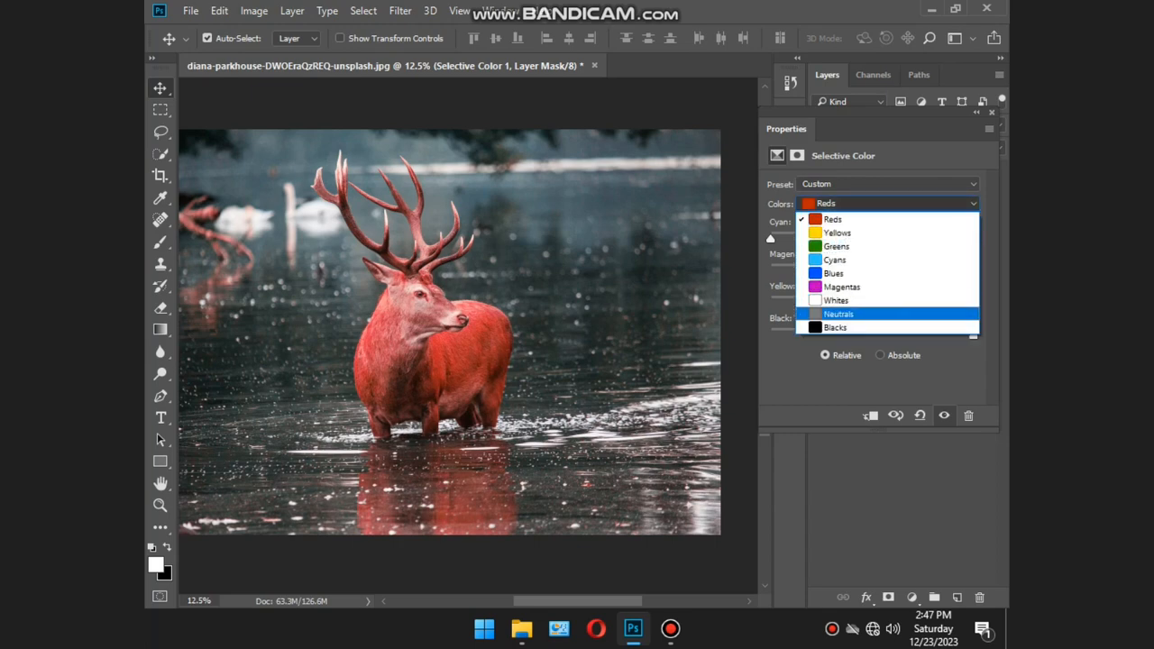
pyautogui.press('Return')
pyautogui.moveTo(872, 239); pyautogui.dragTo(933, 239)
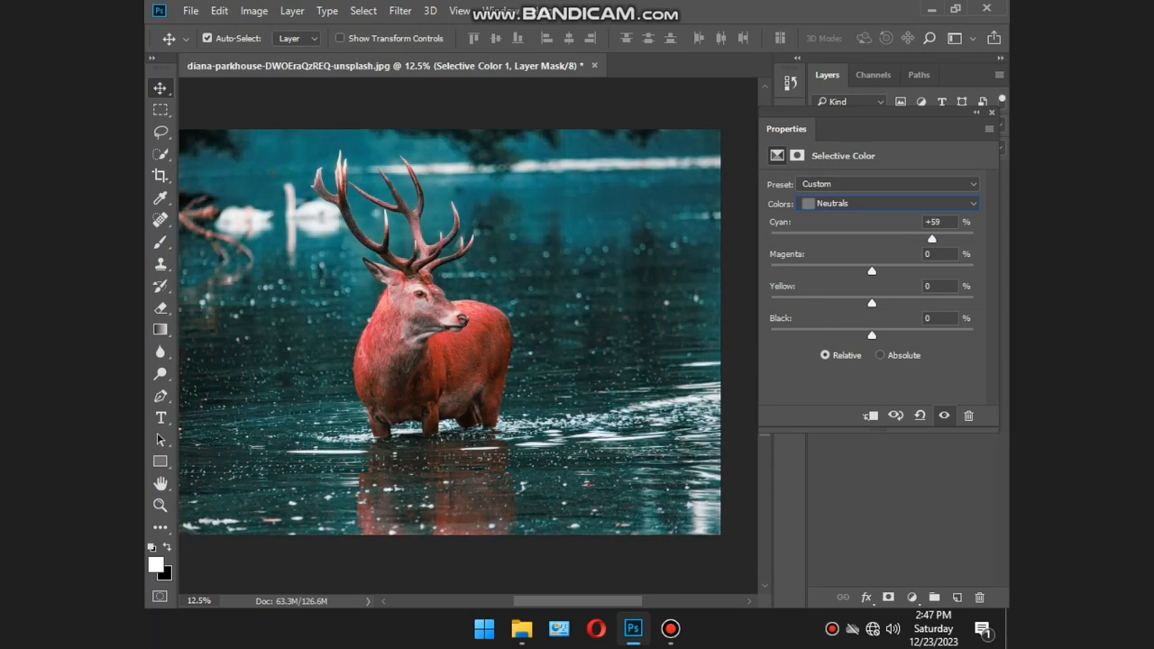
pyautogui.moveTo(872, 270); pyautogui.dragTo(884, 336)
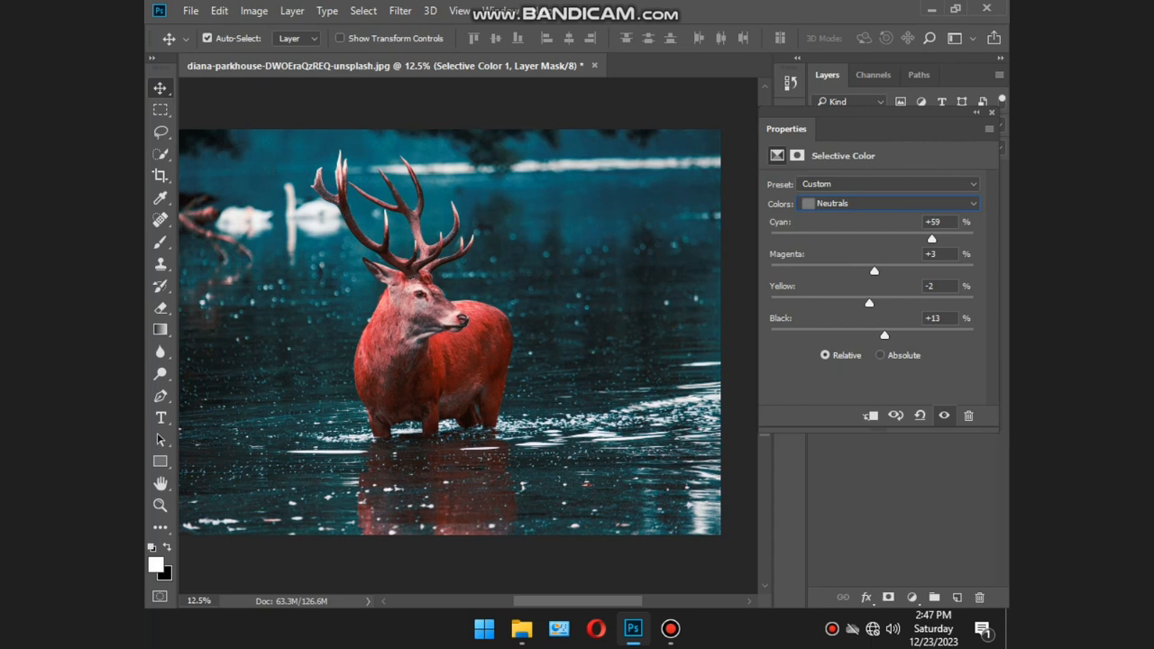
# Step: For the Whites in the selective color adjustment, set cyan, magenta, yellow and black all to -100
pyautogui.click(892, 203)
pyautogui.click(839, 299)
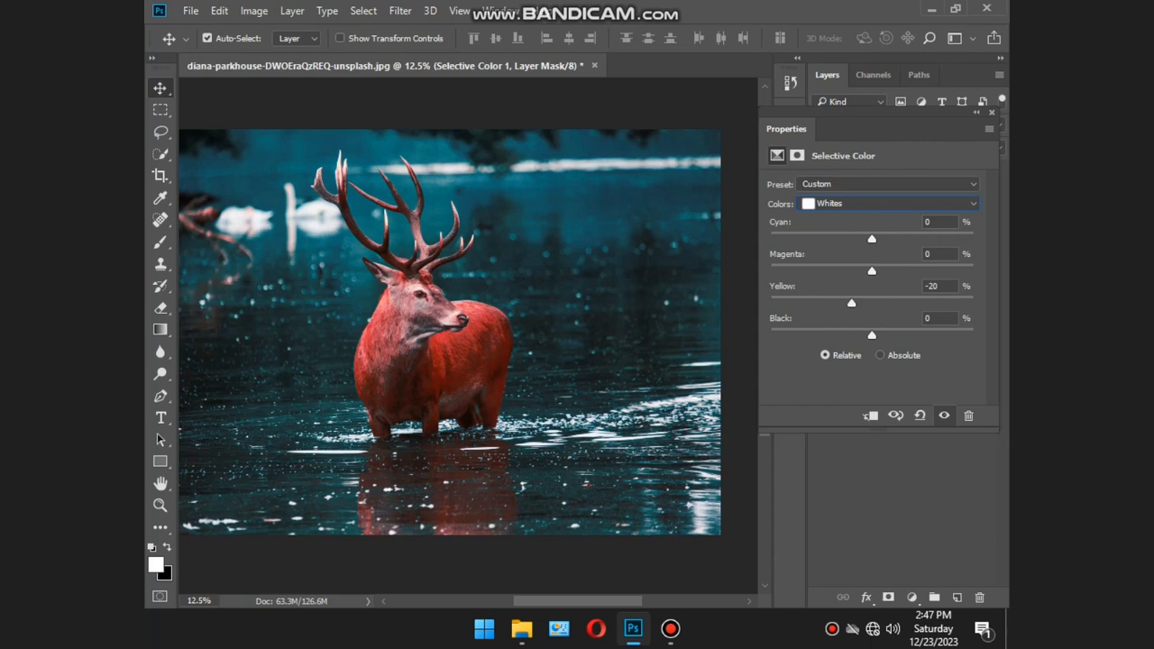
pyautogui.moveTo(873, 238); pyautogui.dragTo(771, 238)
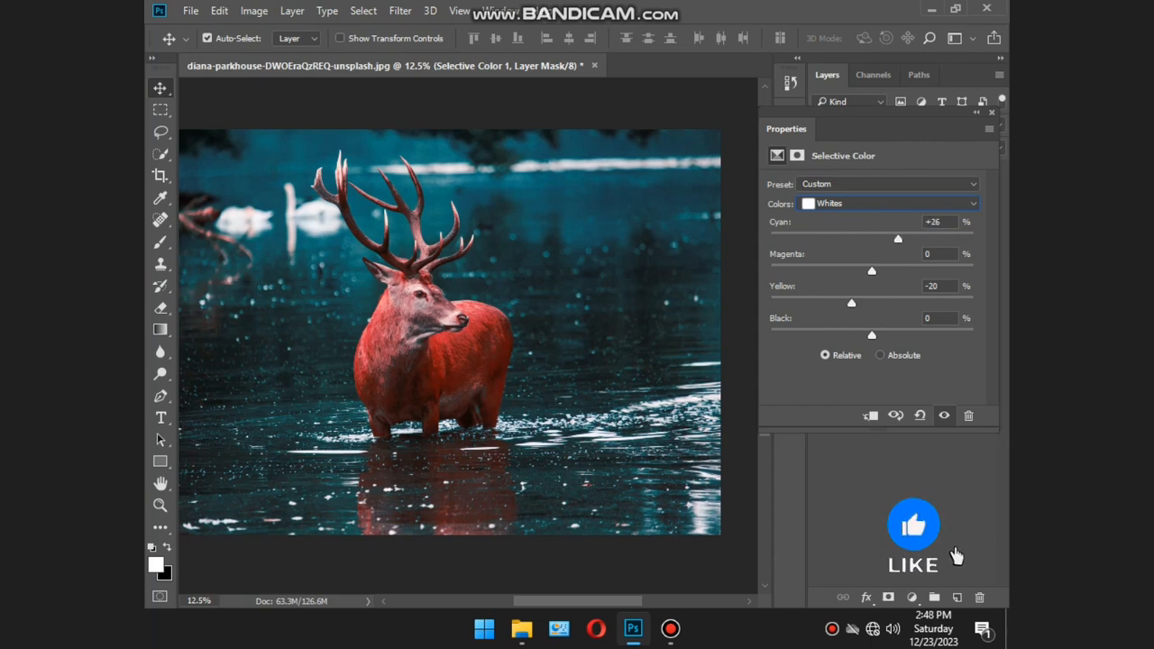
pyautogui.moveTo(872, 270); pyautogui.dragTo(772, 270)
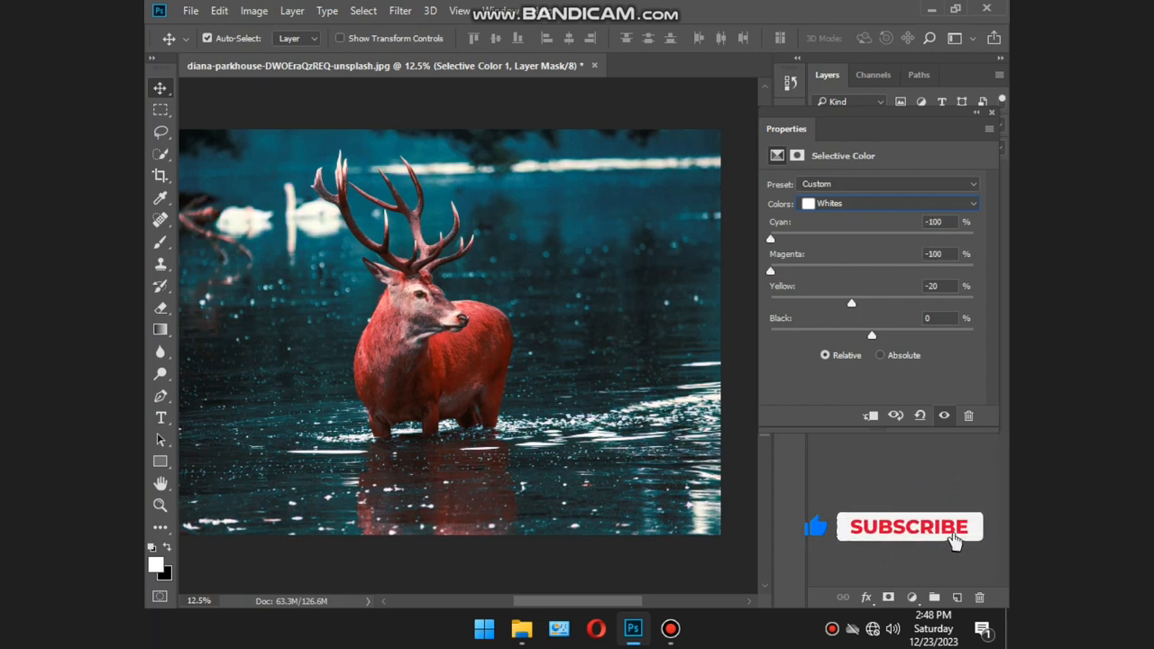
pyautogui.moveTo(851, 303); pyautogui.dragTo(771, 303)
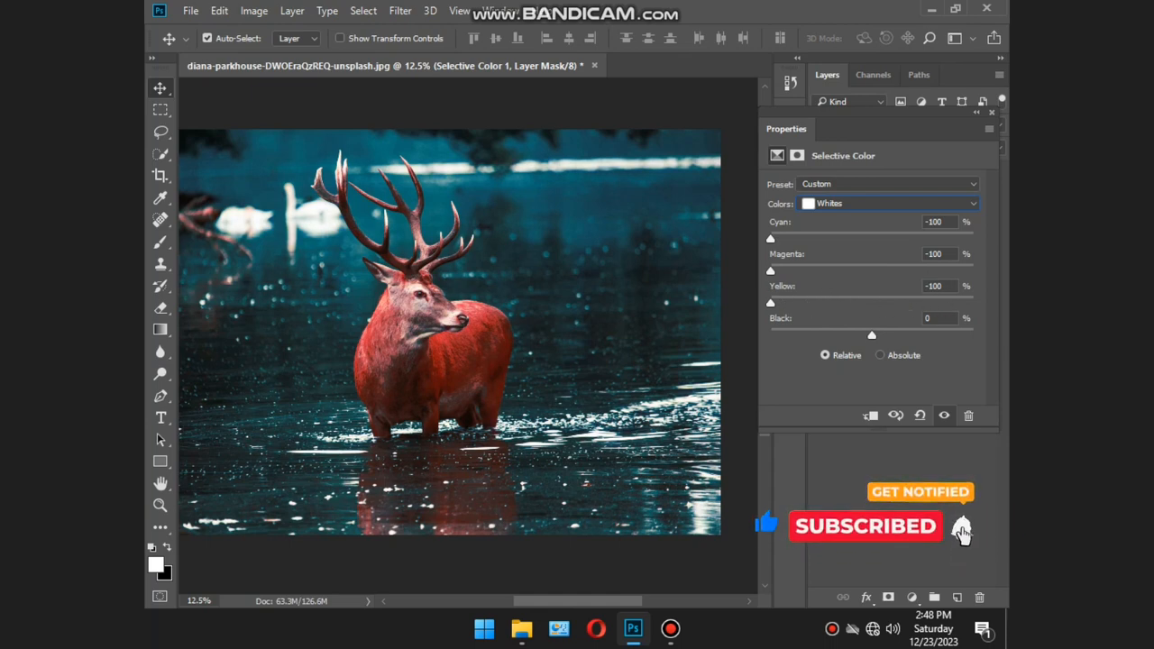
pyautogui.moveTo(873, 334); pyautogui.dragTo(771, 335)
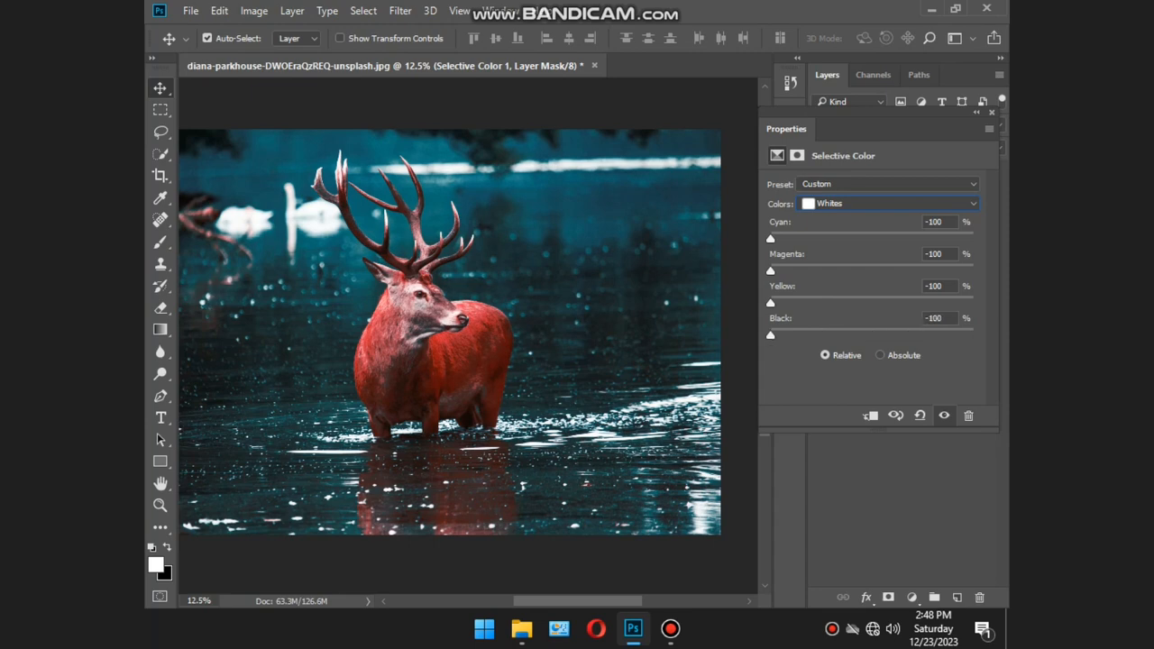
# Step: Increase the cyan amount of the Magentas in the selective color adjustment and collapse its properties
pyautogui.click(887, 204)
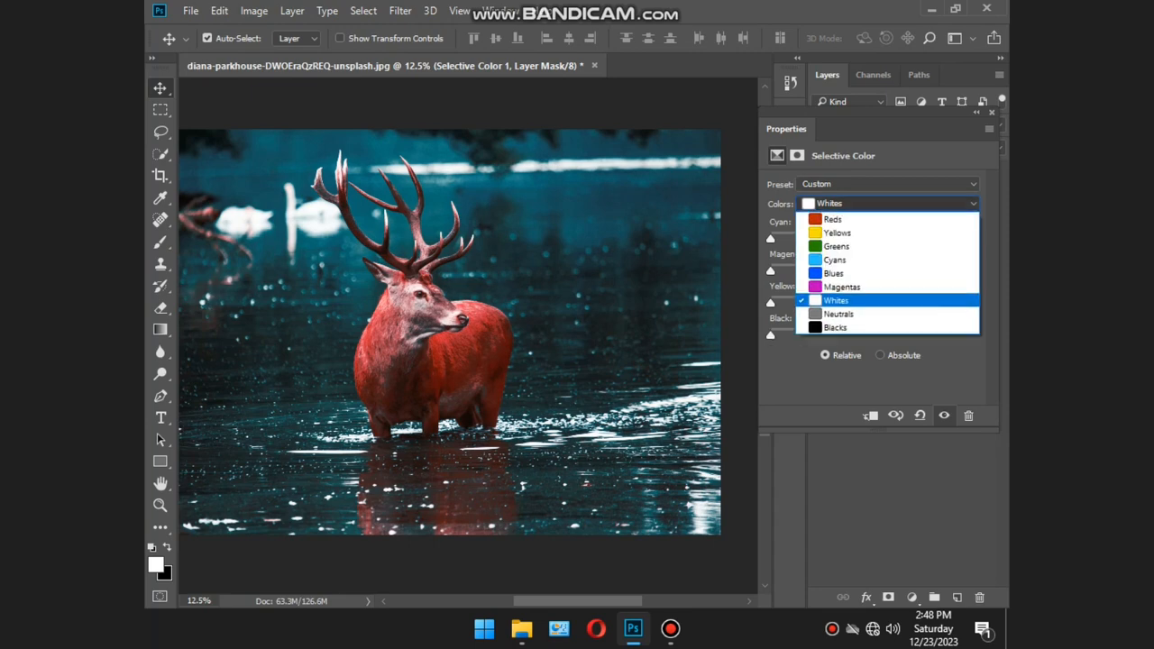
pyautogui.click(842, 287)
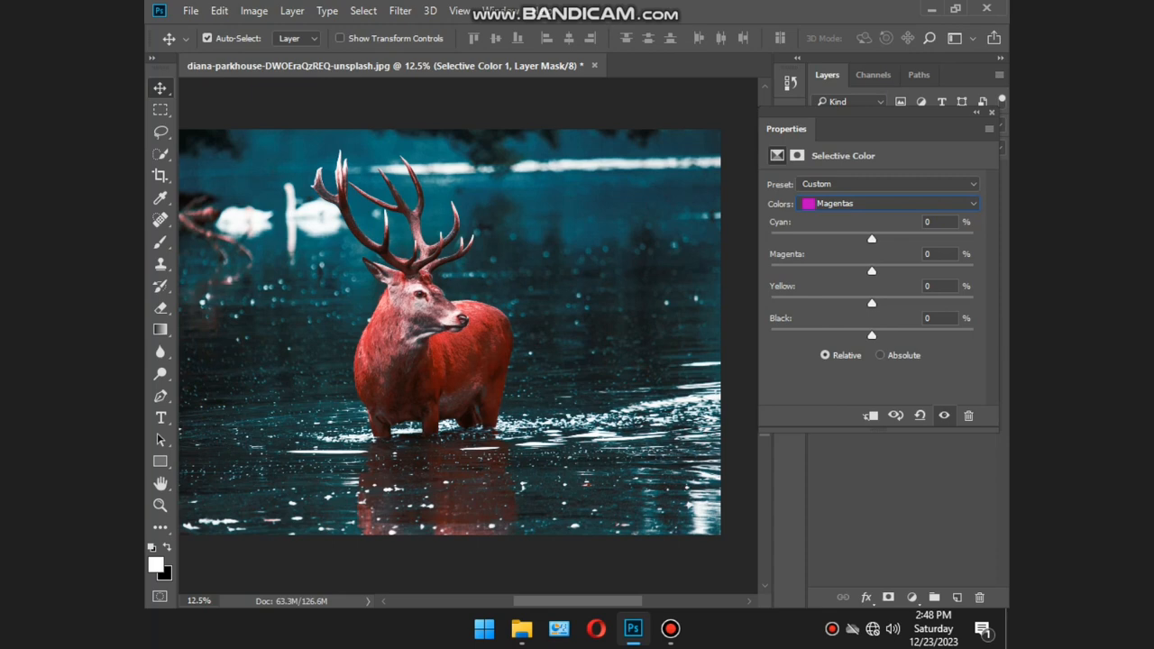
pyautogui.moveTo(872, 238); pyautogui.dragTo(874, 239)
pyautogui.moveTo(874, 239); pyautogui.dragTo(915, 238)
pyautogui.click(976, 113)
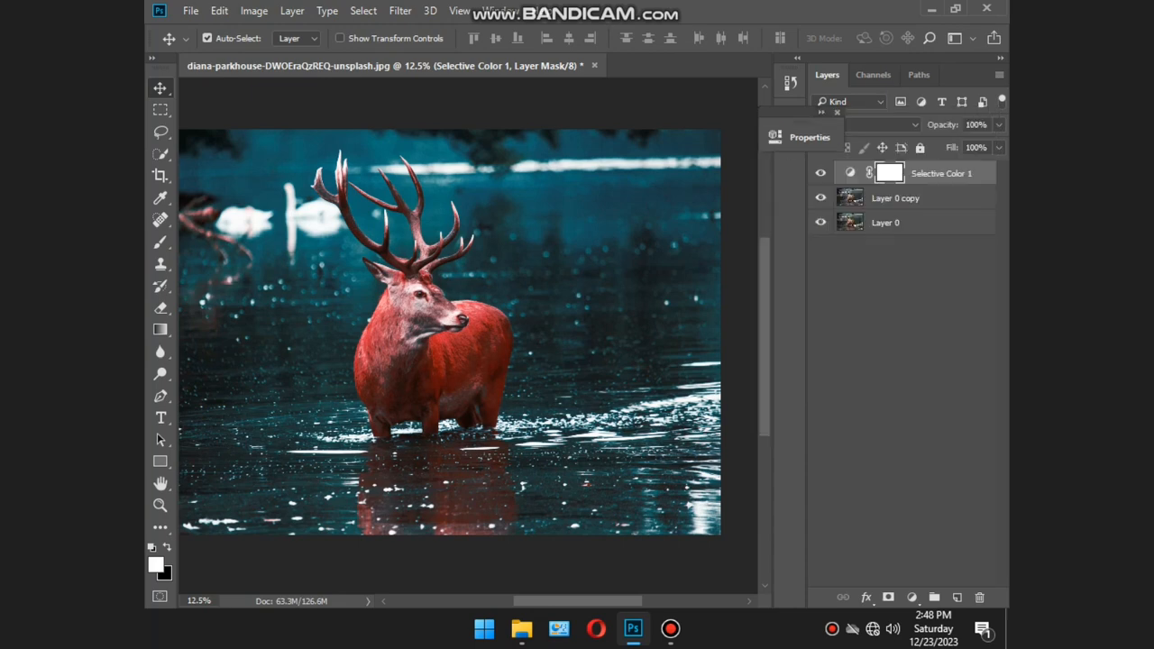
# Step: Merge the Selective Color 1 adjustment with Layer 0 copy and compare the merged layer with the original photo
pyautogui.rightClick(962, 174)
pyautogui.click(651, 582)
pyautogui.click(938, 198)
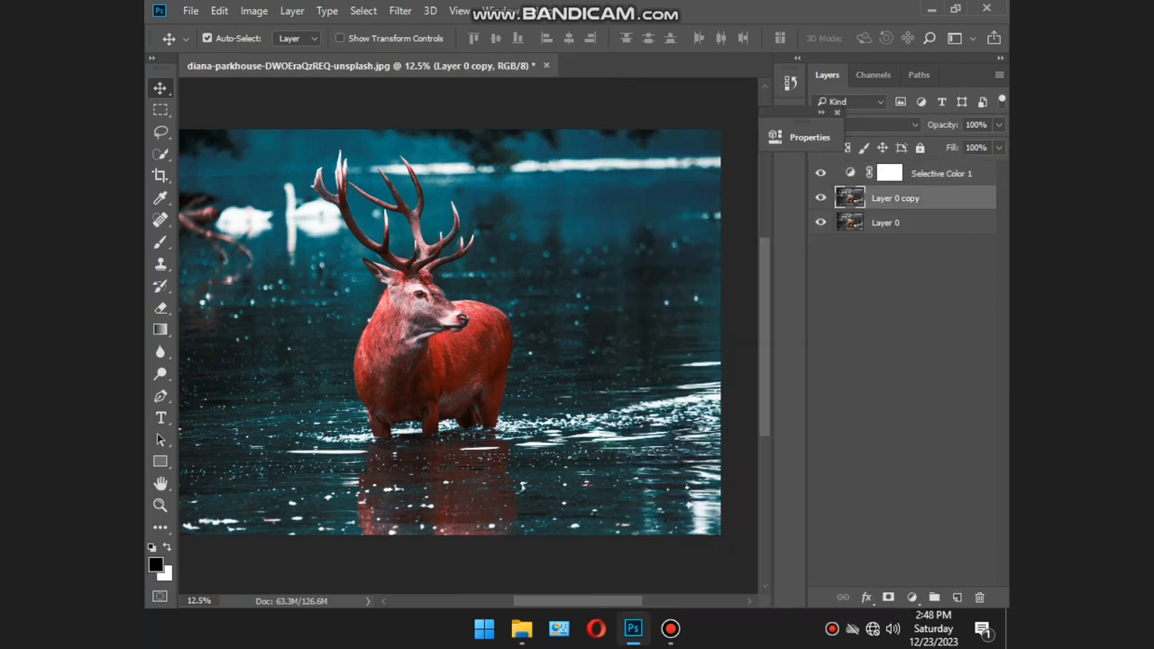
pyautogui.keyDown('ctrl'); pyautogui.click(947, 173); pyautogui.keyUp('ctrl')
pyautogui.rightClick(966, 174)
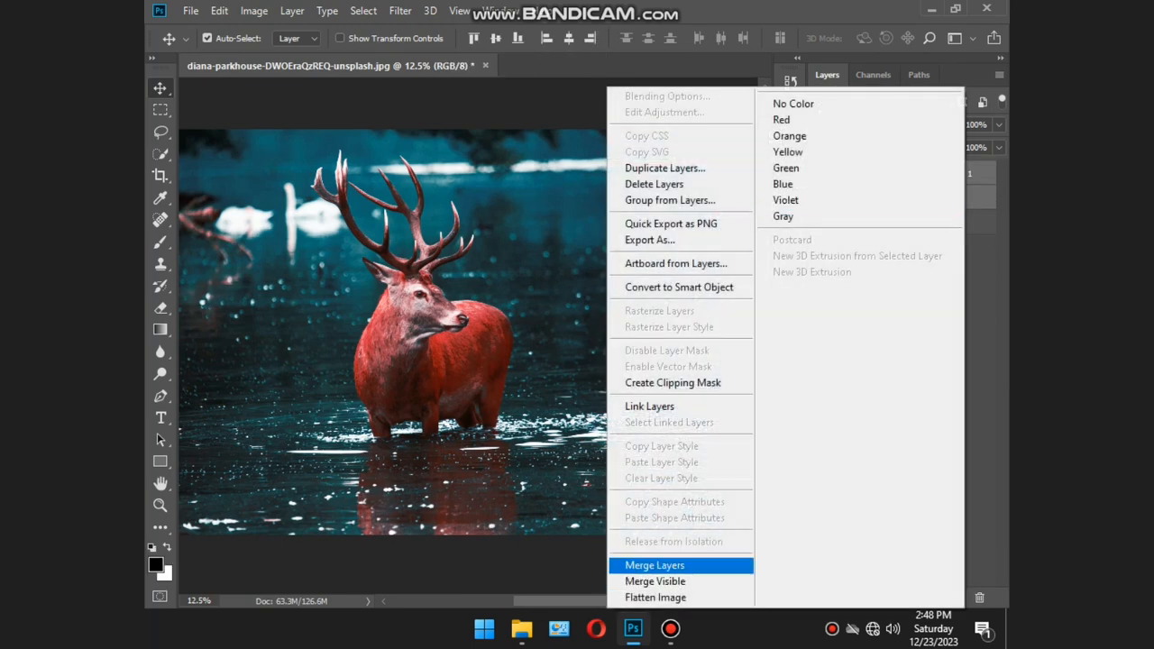
pyautogui.click(655, 566)
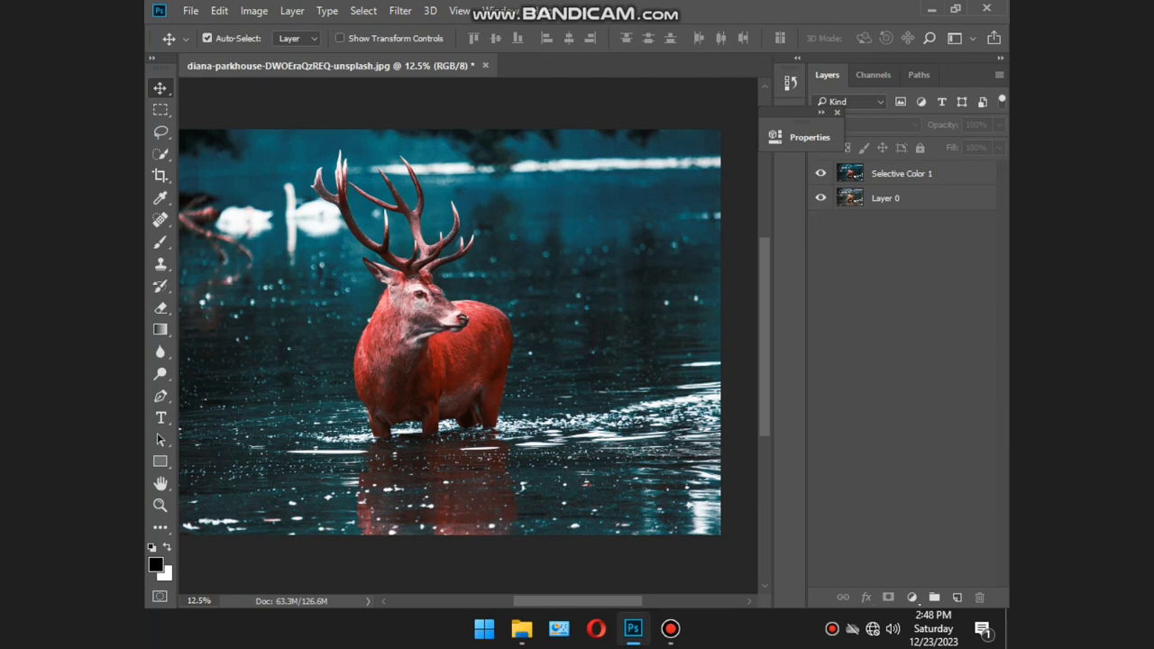
pyautogui.click(821, 173)
pyautogui.click(820, 173)
pyautogui.press('ctrl')
pyautogui.hotkey('ctrl', 'shift', 's')
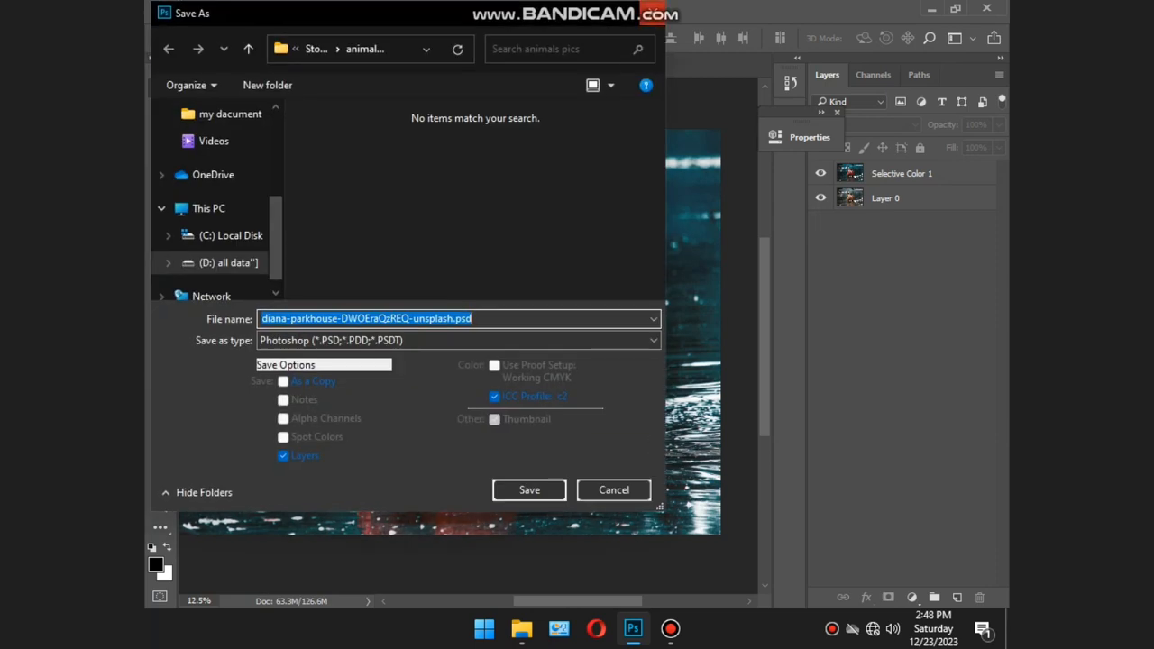
pyautogui.press('Escape')
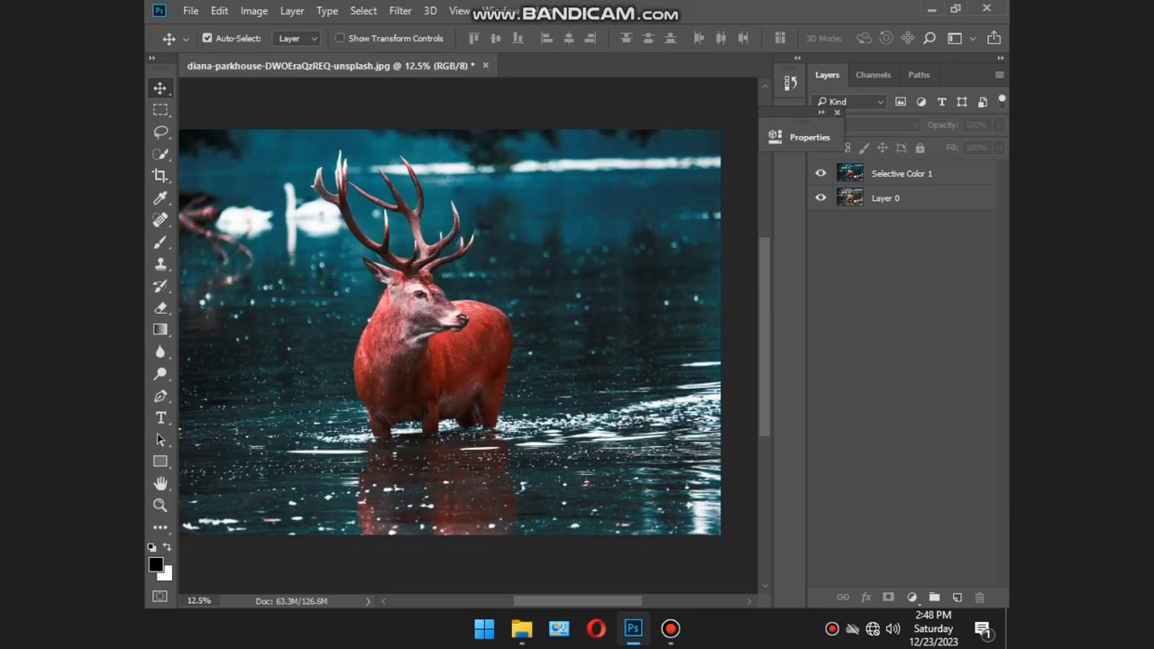
# Step: Apply the Camera Raw filter to the Selective Color 1 layer with contrast +32, highlights +21 and shadows +25
pyautogui.click(902, 174)
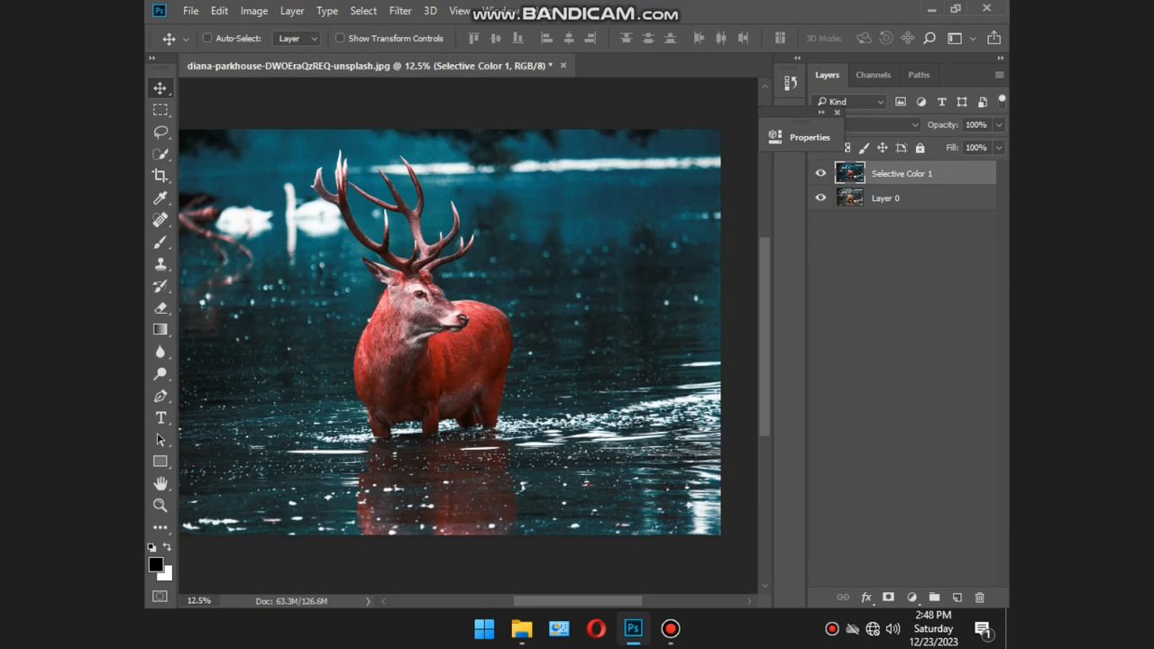
pyautogui.hotkey('ctrl', 'shift', 'a')
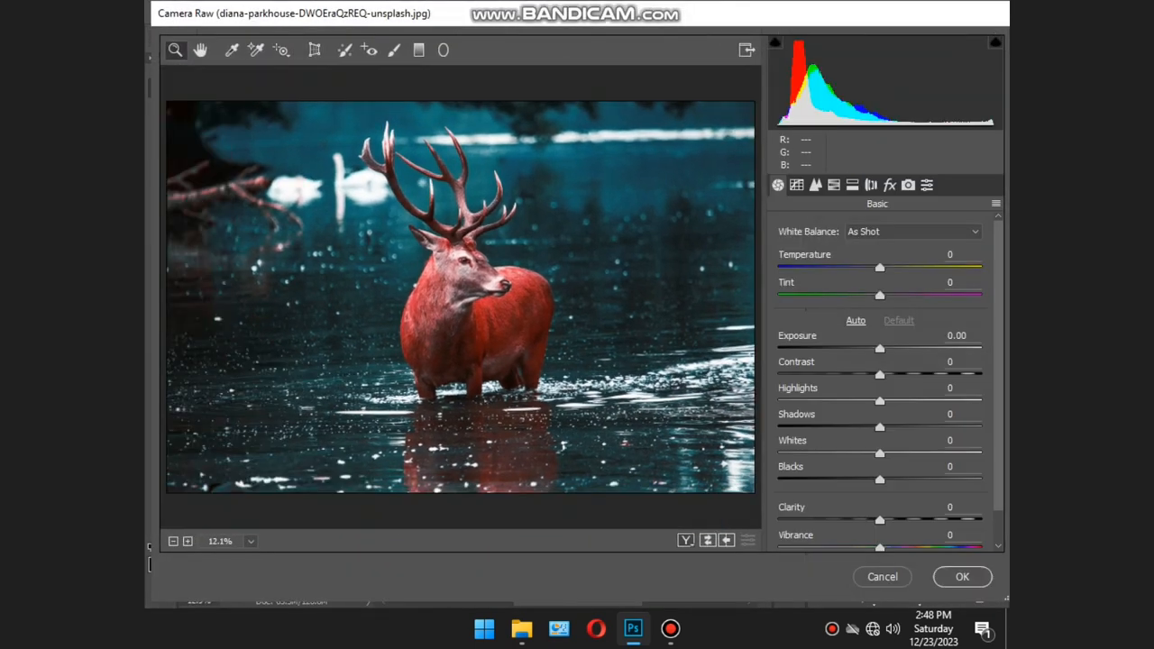
pyautogui.click(604, 167)
pyautogui.click(605, 167)
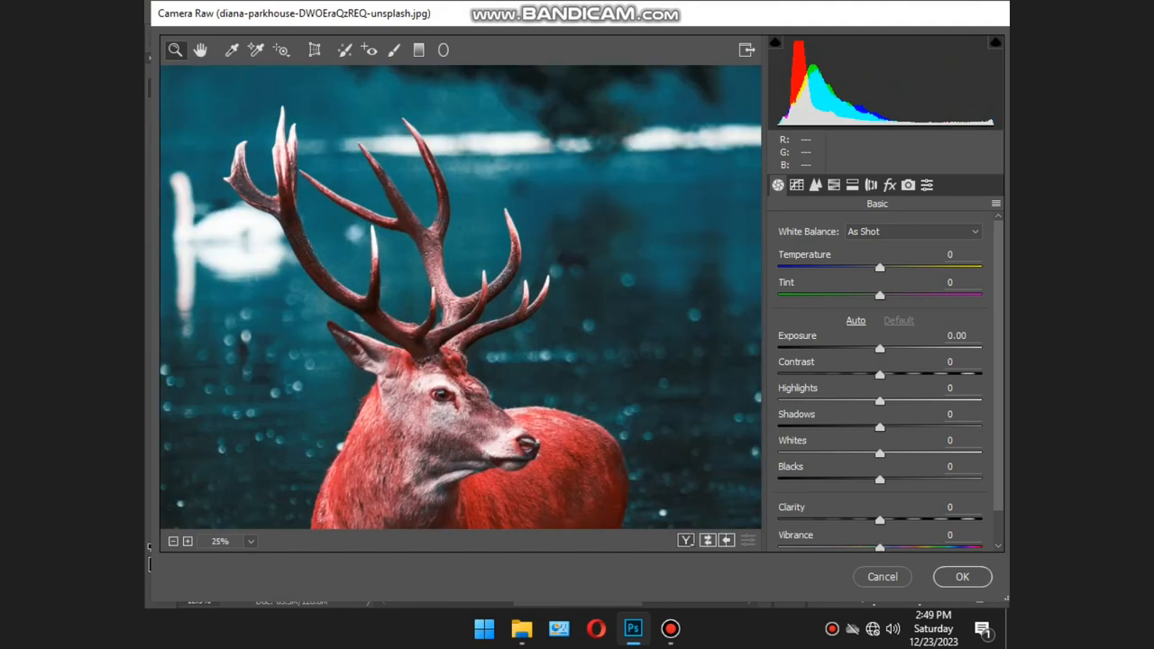
pyautogui.moveTo(880, 375); pyautogui.dragTo(901, 401)
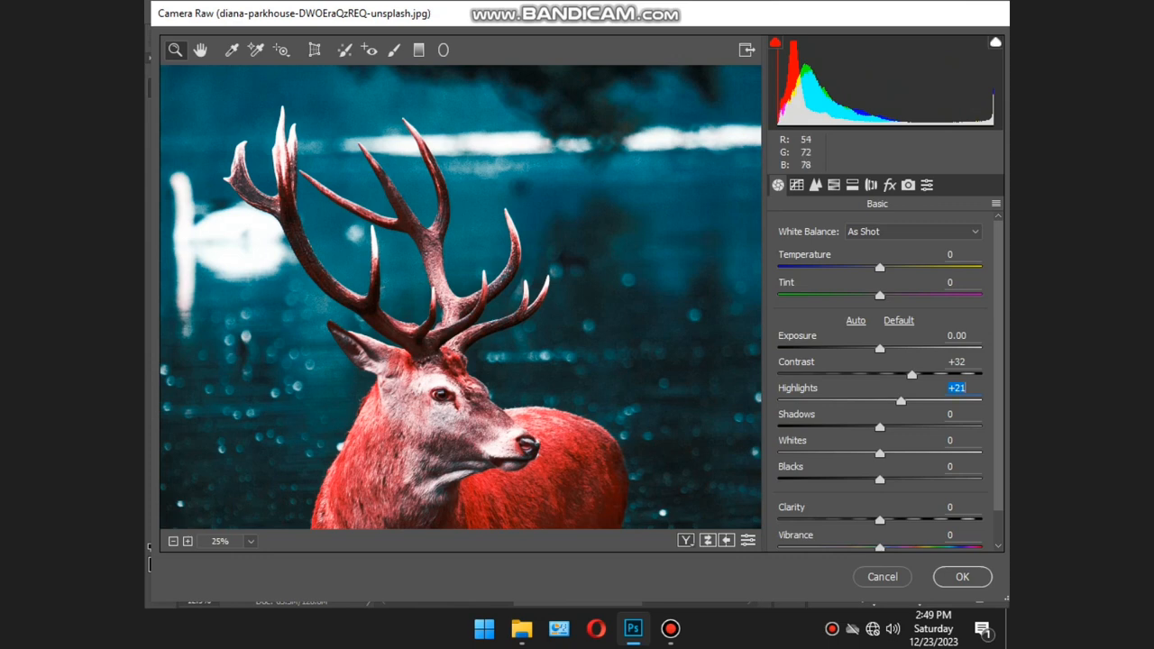
pyautogui.hotkey('ctrl', '-')
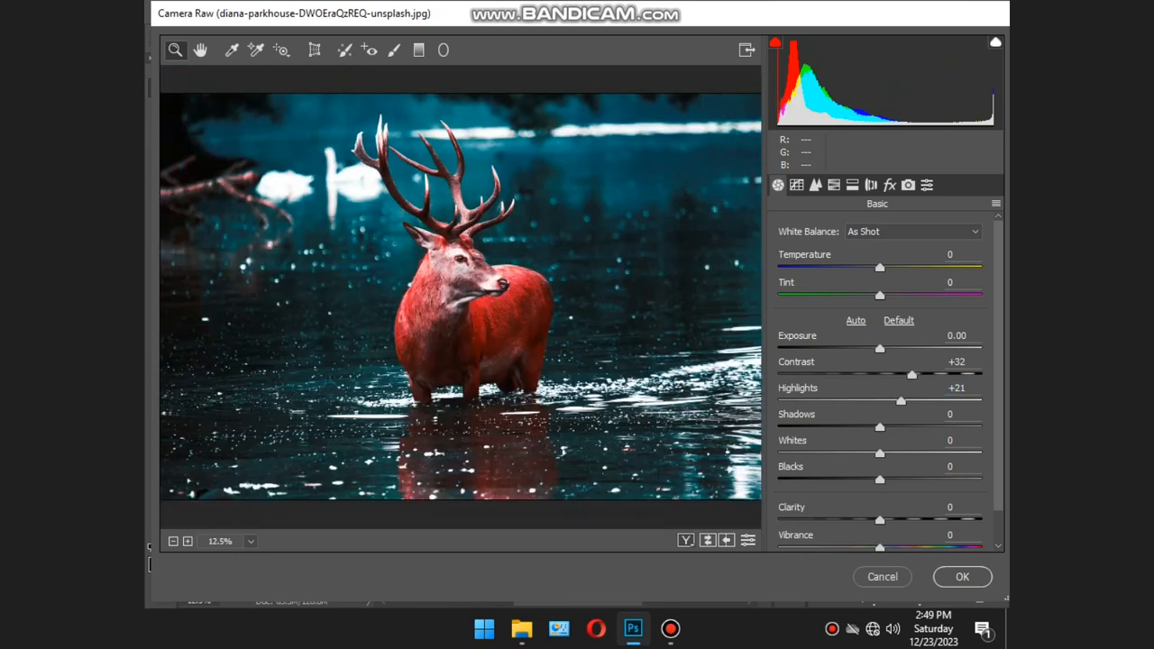
pyautogui.moveTo(881, 428); pyautogui.dragTo(895, 428)
pyautogui.hotkey('shift', 'Up')
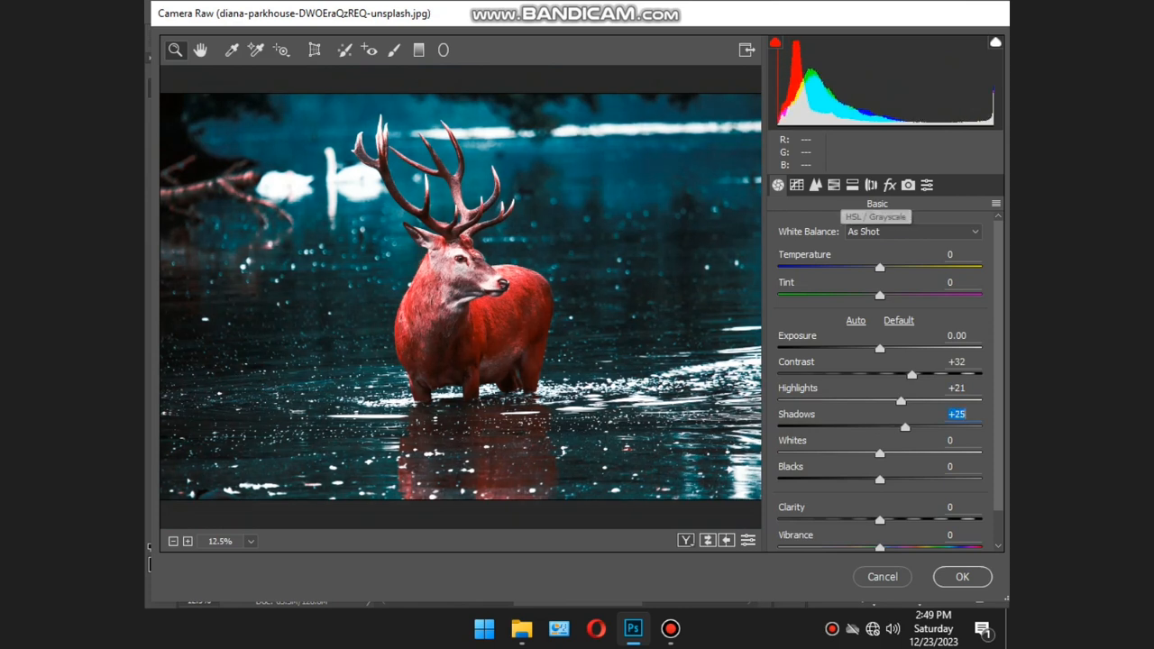
# Step: Set the sharpening amount to 64 and radius to 1.9, and the luminance noise reduction to 31
pyautogui.click(834, 184)
pyautogui.click(815, 185)
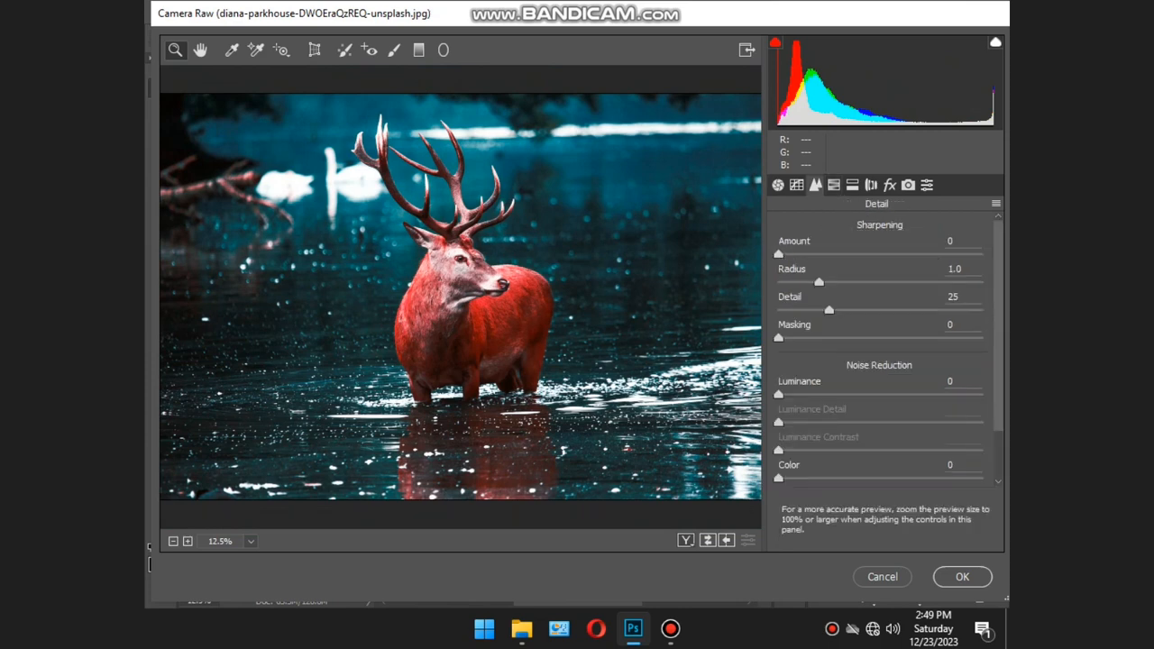
pyautogui.moveTo(780, 254); pyautogui.dragTo(864, 254)
pyautogui.moveTo(819, 282); pyautogui.dragTo(892, 283)
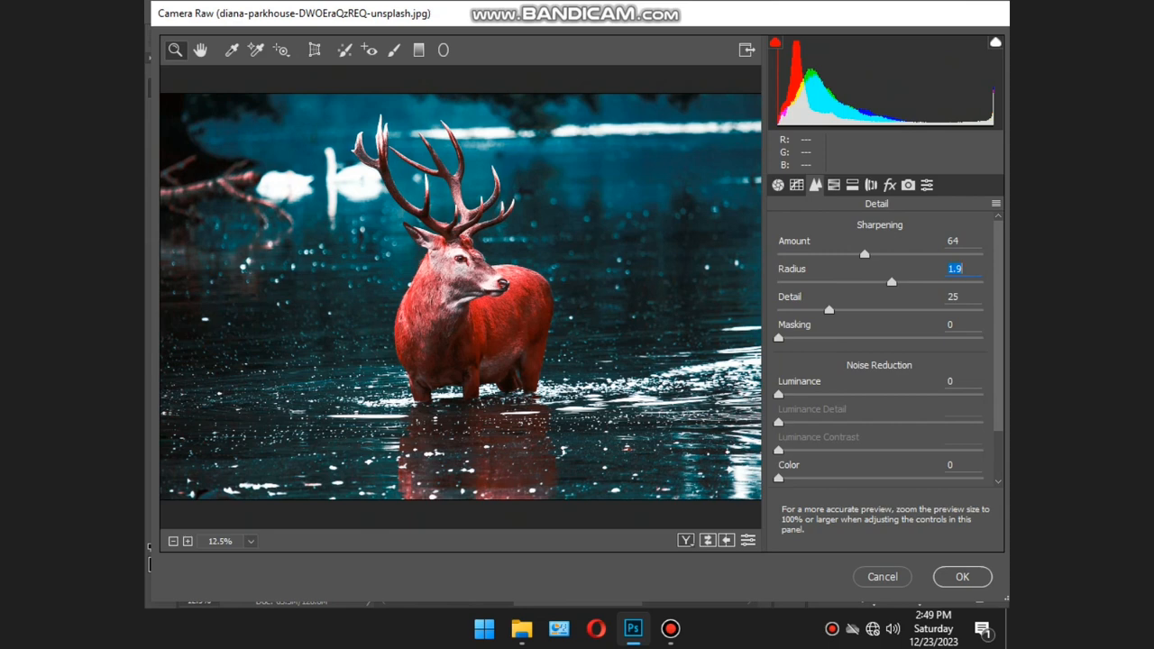
pyautogui.moveTo(778, 394); pyautogui.dragTo(823, 394)
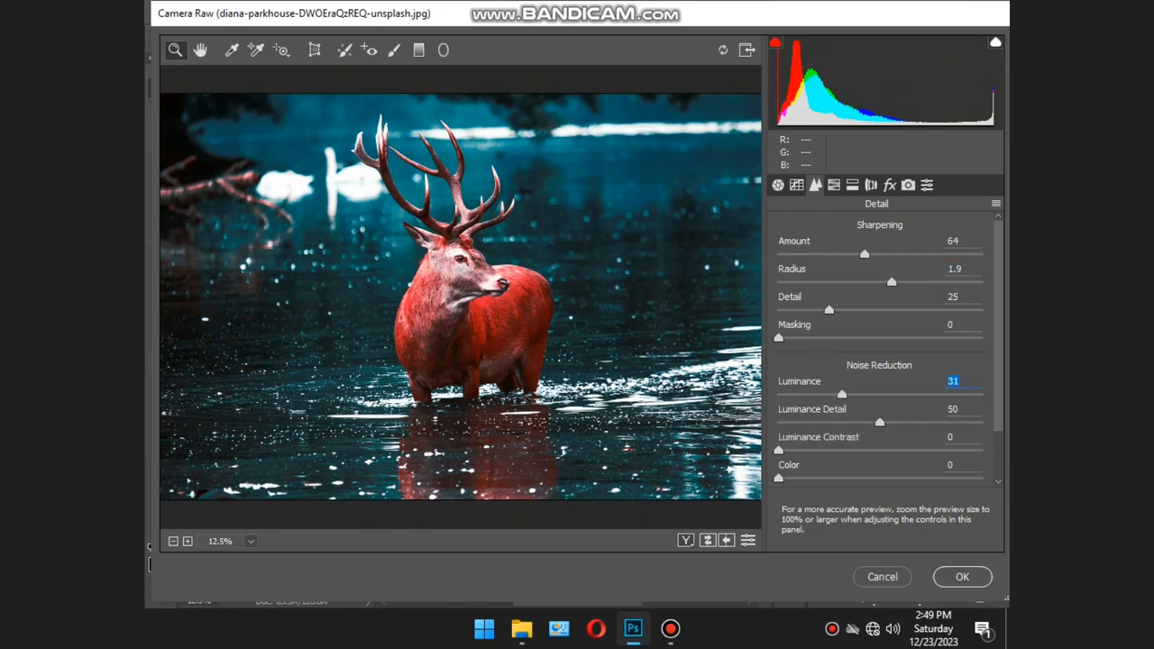
# Step: Set the Reds hue to +8 in the HSL adjustments and fine-tune the Oranges and Yellows hues
pyautogui.click(835, 185)
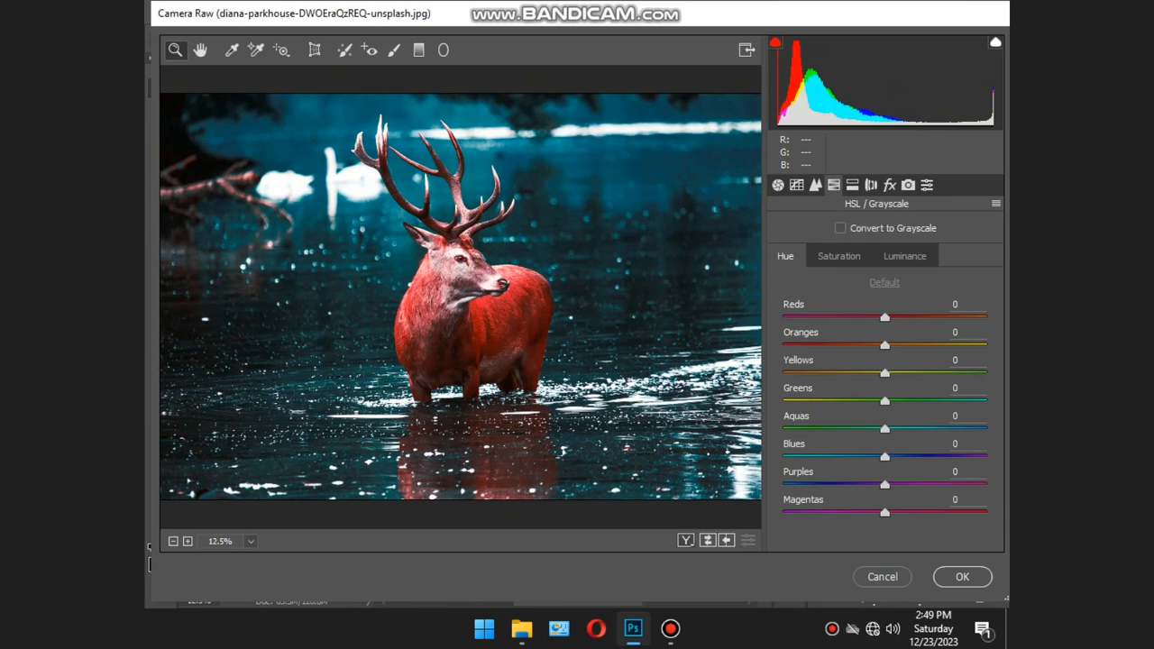
pyautogui.moveTo(885, 318)
pyautogui.mouseDown()
pyautogui.moveTo(844, 318)
pyautogui.moveTo(967, 317)
pyautogui.moveTo(893, 318)
pyautogui.mouseUp()
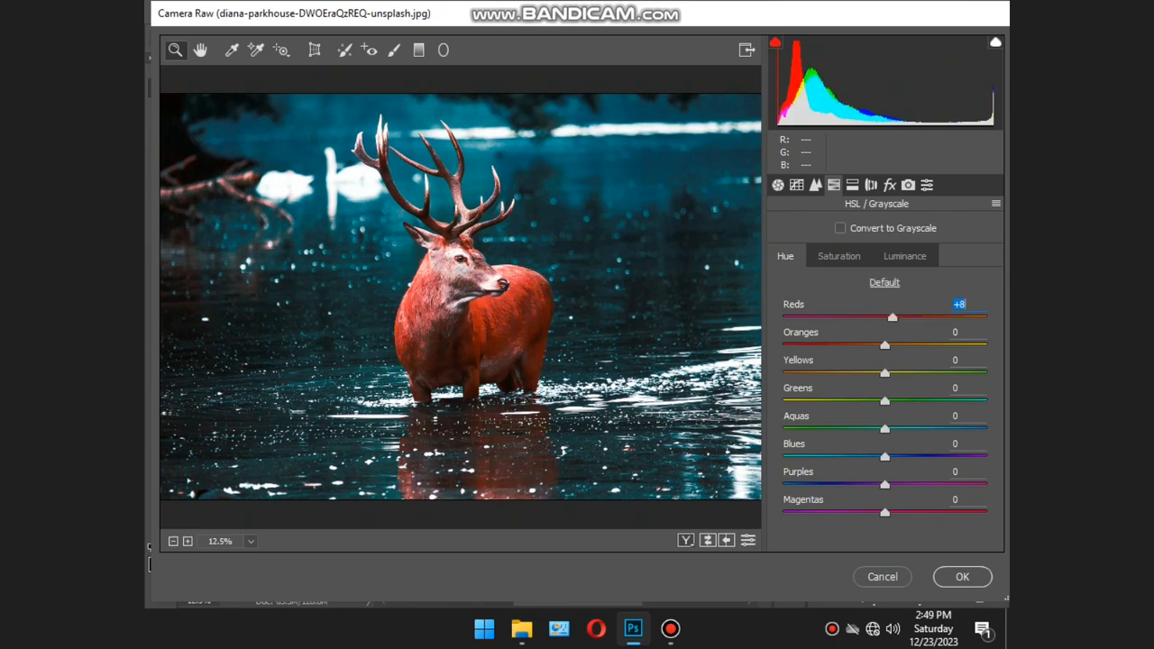
pyautogui.press('Tab')
pyautogui.press('Down')
pyautogui.press('Down')
pyautogui.press('Down')
pyautogui.press('Tab')
pyautogui.hotkey('shift', 'Up')
pyautogui.press('Up')
pyautogui.press('Up')
pyautogui.hotkey('shift', 'Up')
pyautogui.hotkey('shift', 'Up')
pyautogui.press('Up')
pyautogui.press('Up')
pyautogui.press('Up')
pyautogui.press('Up')
# Step: Set the Reds saturation to +34 in the HSL adjustments
pyautogui.click(839, 257)
pyautogui.click(884, 318)
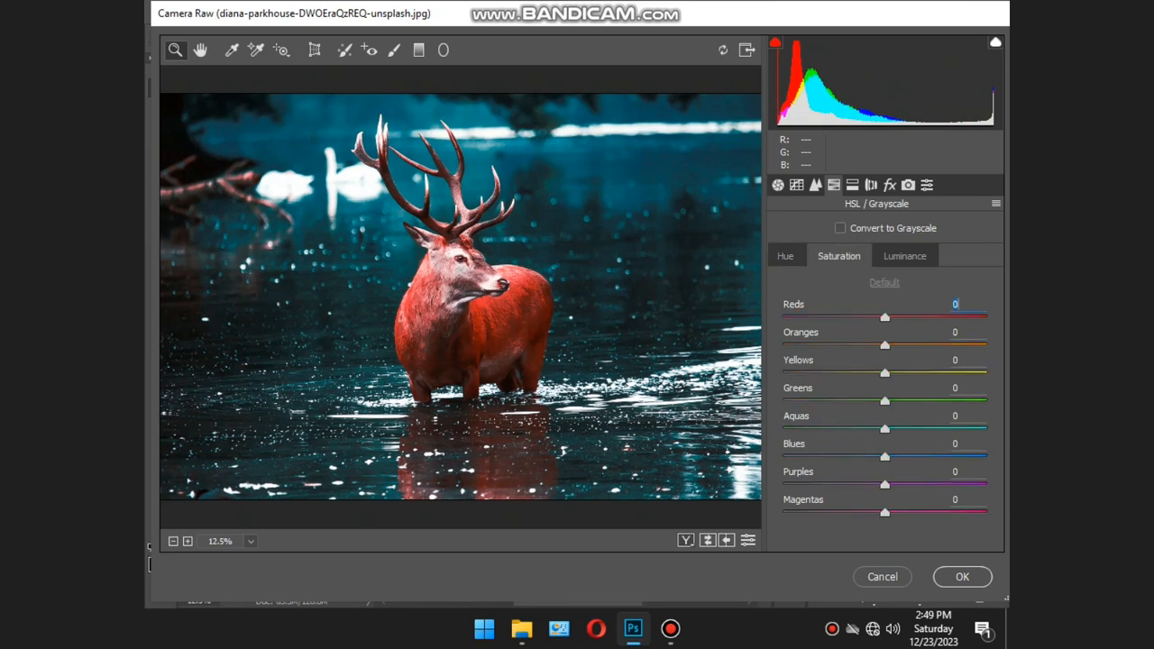
pyautogui.hotkey('shift', 'Down')
pyautogui.hotkey('shift', 'Down')
pyautogui.hotkey('shift', 'Down')
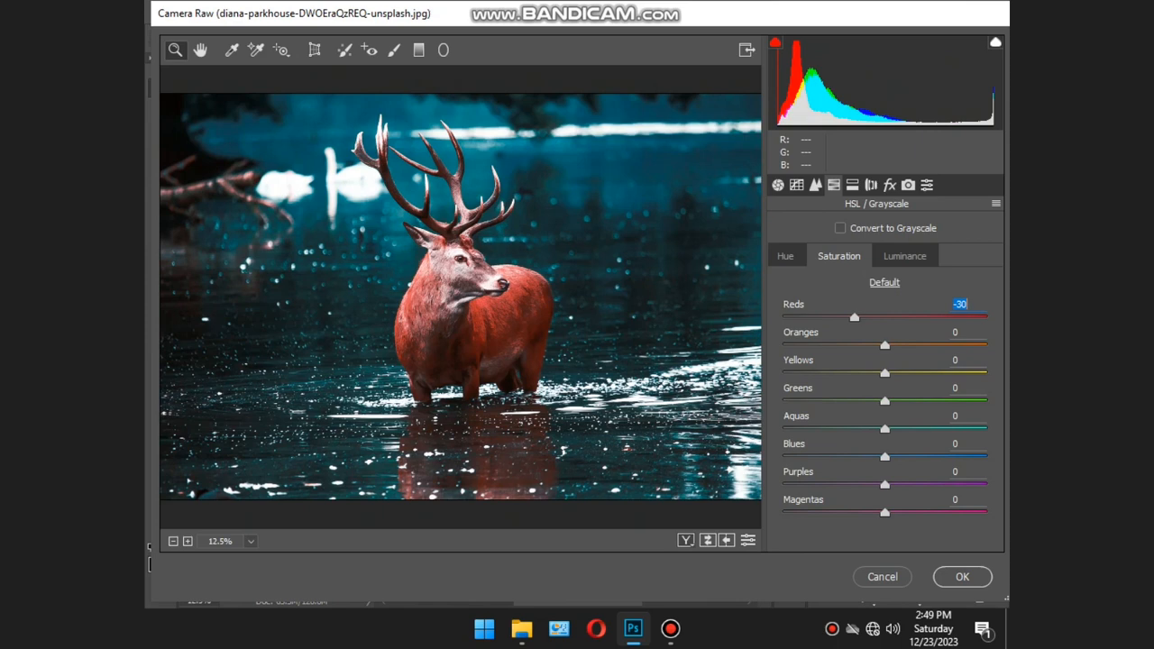
pyautogui.hotkey('shift', 'Up')
pyautogui.hotkey('shift', 'Up')
pyautogui.hotkey('shift', 'Up')
pyautogui.hotkey('shift', 'Up')
pyautogui.hotkey('shift', 'Up')
pyautogui.hotkey('shift', 'Up')
pyautogui.press('Up')
pyautogui.press('Up')
pyautogui.press('Up')
pyautogui.press('Up')
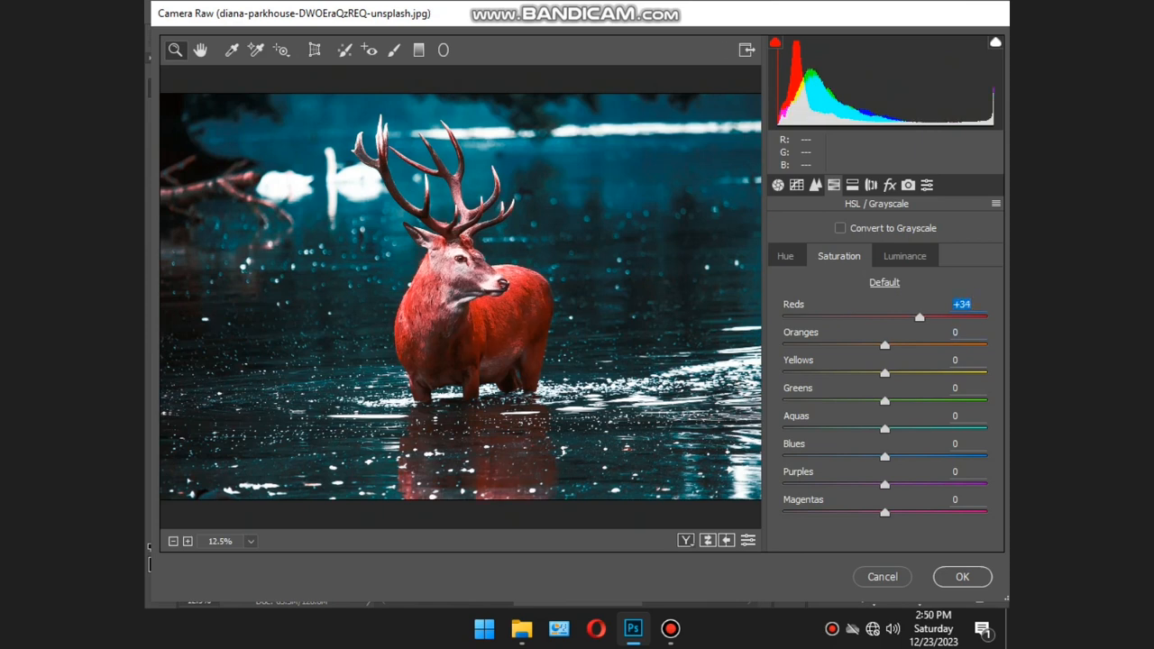
# Step: Set the saturation of Reds to +44, Oranges to +48 and Yellows to -2 in the HSL adjustments
pyautogui.hotkey('shift', 'Up')
pyautogui.press('Tab')
pyautogui.hotkey('shift', 'Up')
pyautogui.press('Up')
pyautogui.press('Up')
pyautogui.press('Up')
pyautogui.press('Up')
pyautogui.press('Up')
pyautogui.press('Up')
pyautogui.press('Up')
pyautogui.press('Up')
pyautogui.press('Up')
pyautogui.moveTo(885, 374)
pyautogui.mouseDown()
pyautogui.moveTo(866, 374)
pyautogui.moveTo(883, 373)
pyautogui.mouseUp()
pyautogui.hotkey('shift', 'Tab')
pyautogui.hotkey('shift', 'Up')
pyautogui.hotkey('shift', 'Up')
pyautogui.press('Up')
pyautogui.press('Up')
pyautogui.press('Up')
pyautogui.press('Up')
pyautogui.press('Up')
pyautogui.press('Up')
pyautogui.press('Up')
pyautogui.press('Up')
pyautogui.press('Up')
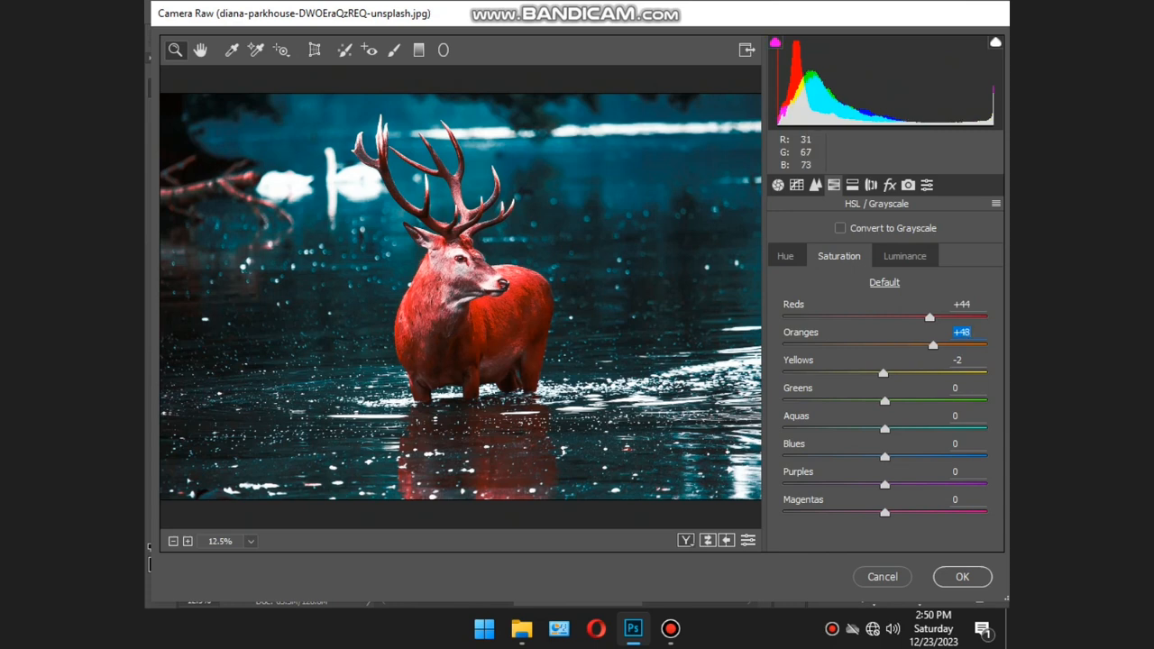
# Step: Examine the deer up close and at full view, and review the Split Toning, Presets and Detail settings
pyautogui.click(578, 343)
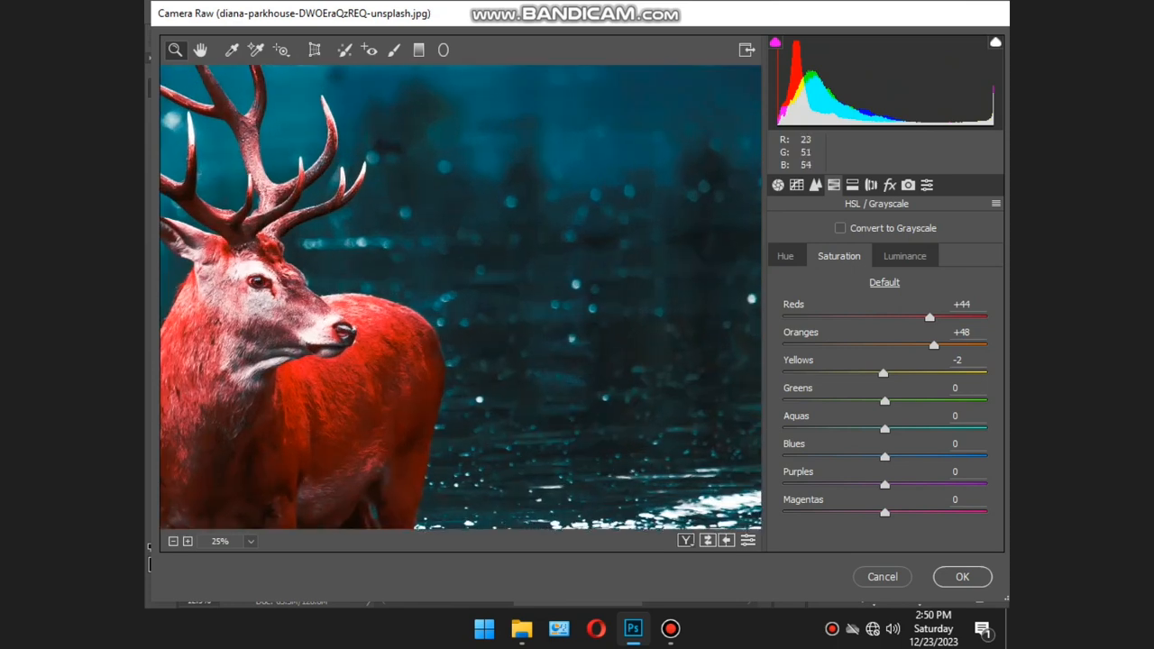
pyautogui.moveTo(478, 298); pyautogui.dragTo(588, 314)
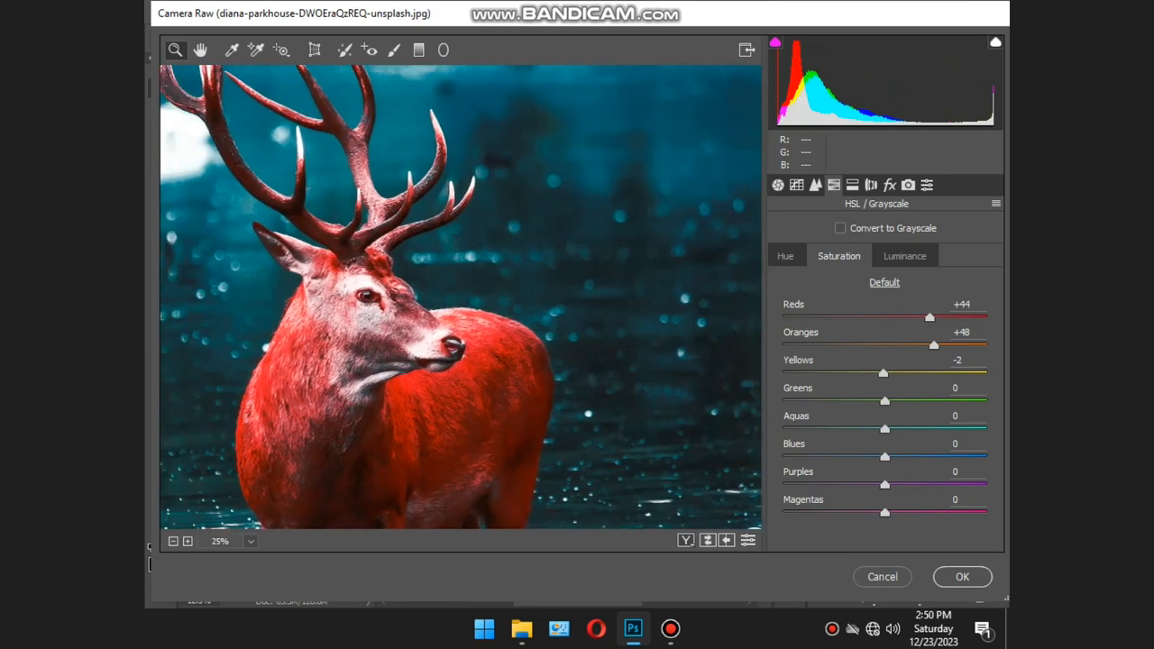
pyautogui.click(852, 184)
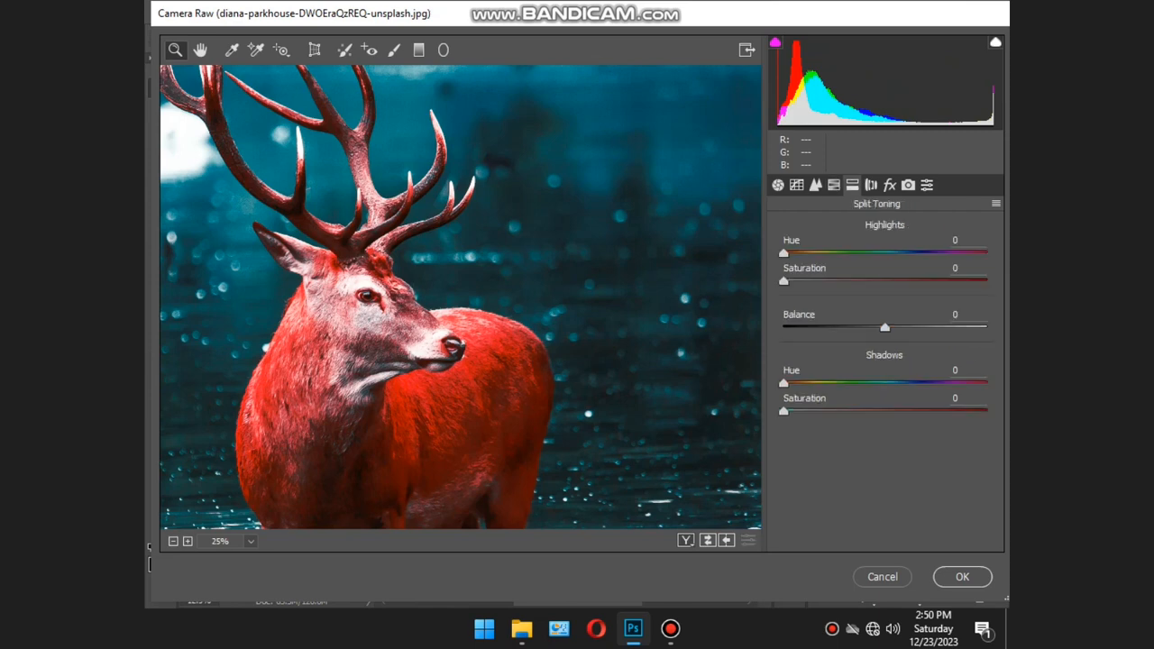
pyautogui.click(872, 185)
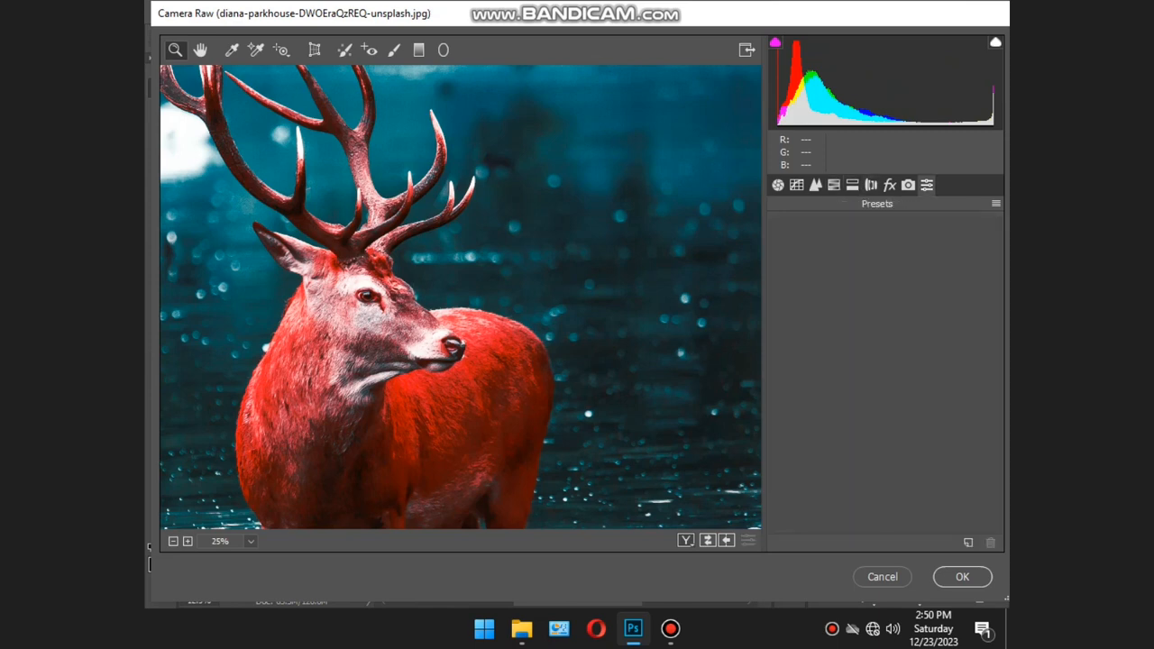
pyautogui.click(815, 184)
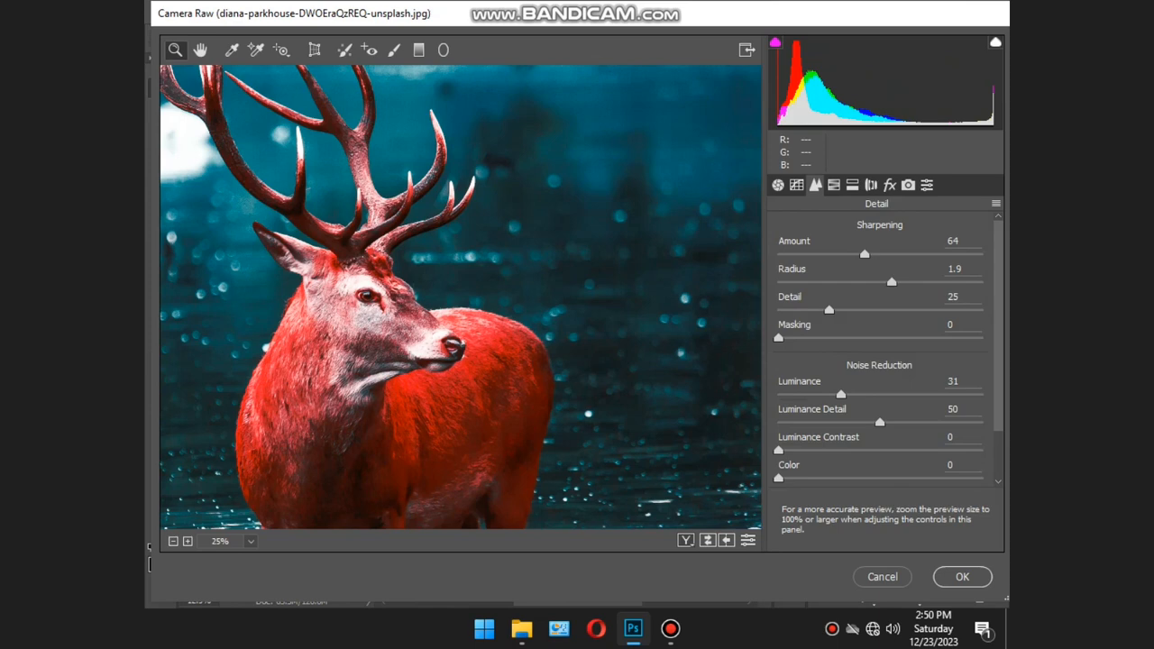
pyautogui.click(797, 185)
pyautogui.click(815, 185)
pyautogui.scroll(-3, 613, 361)
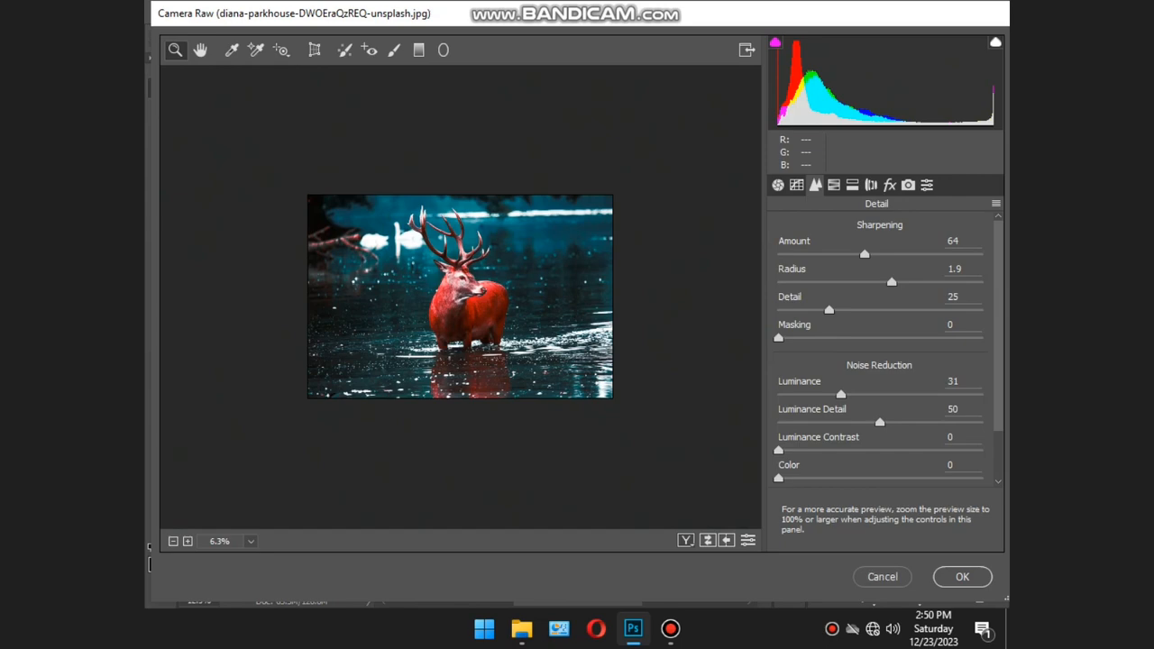
pyautogui.scroll(1, 541, 306)
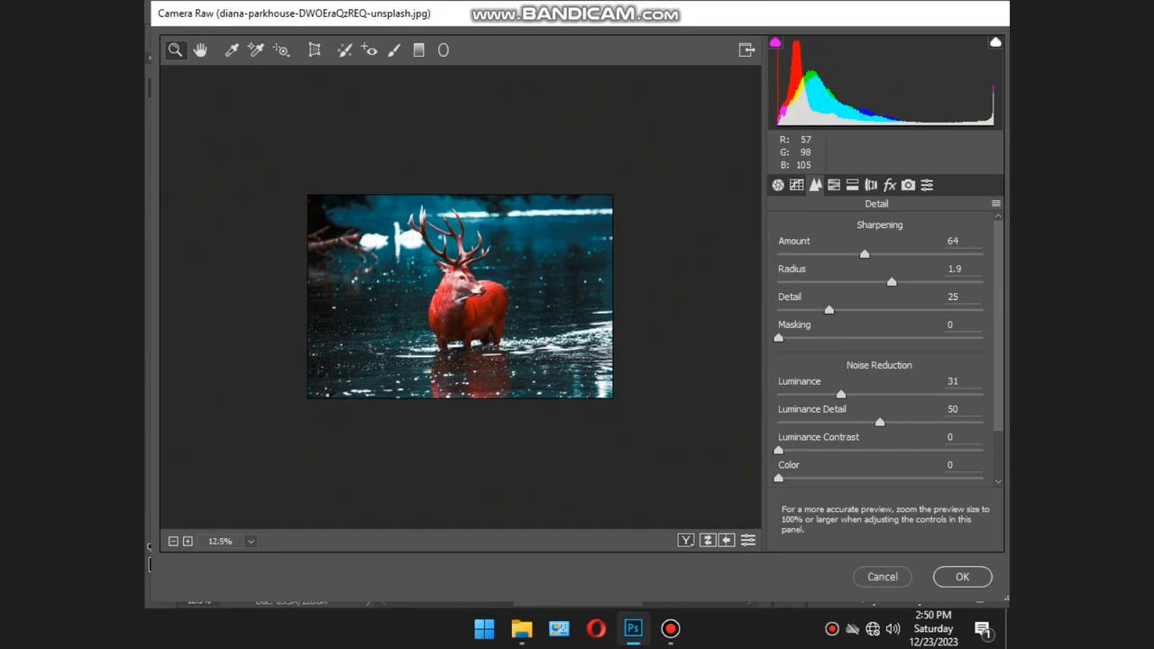
pyautogui.scroll(1, 582, 198)
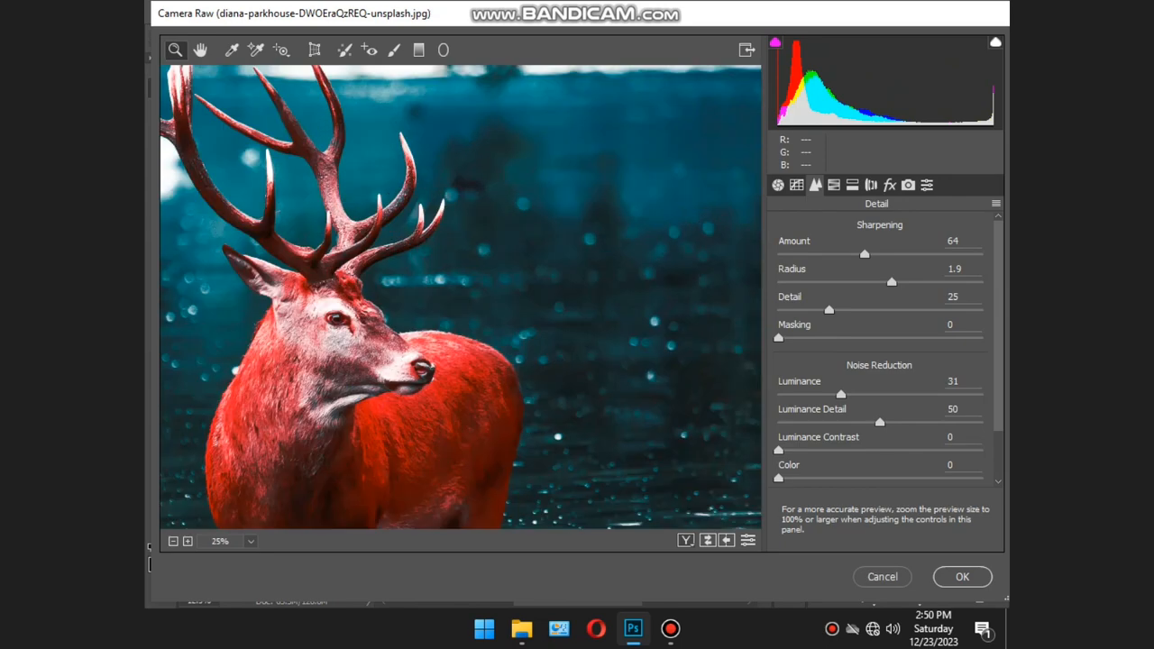
pyautogui.scroll(-1, 461, 297)
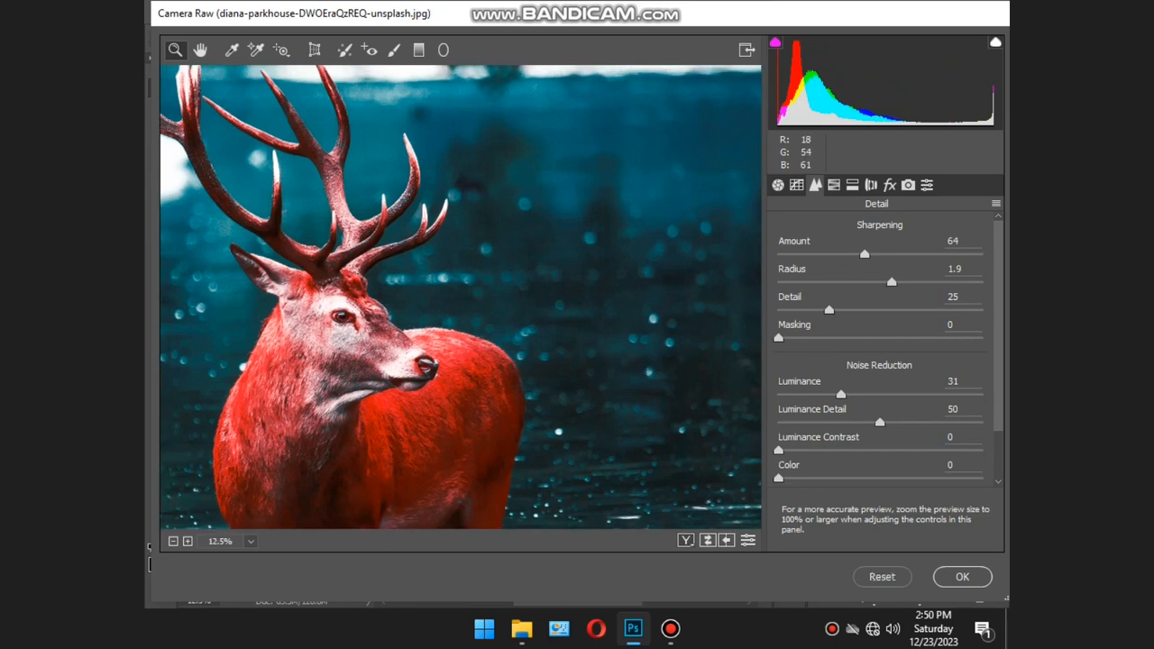
# Step: Fine-tune the sharpening amount and apply the Camera Raw adjustments to the Selective Color 1 layer
pyautogui.click(866, 255)
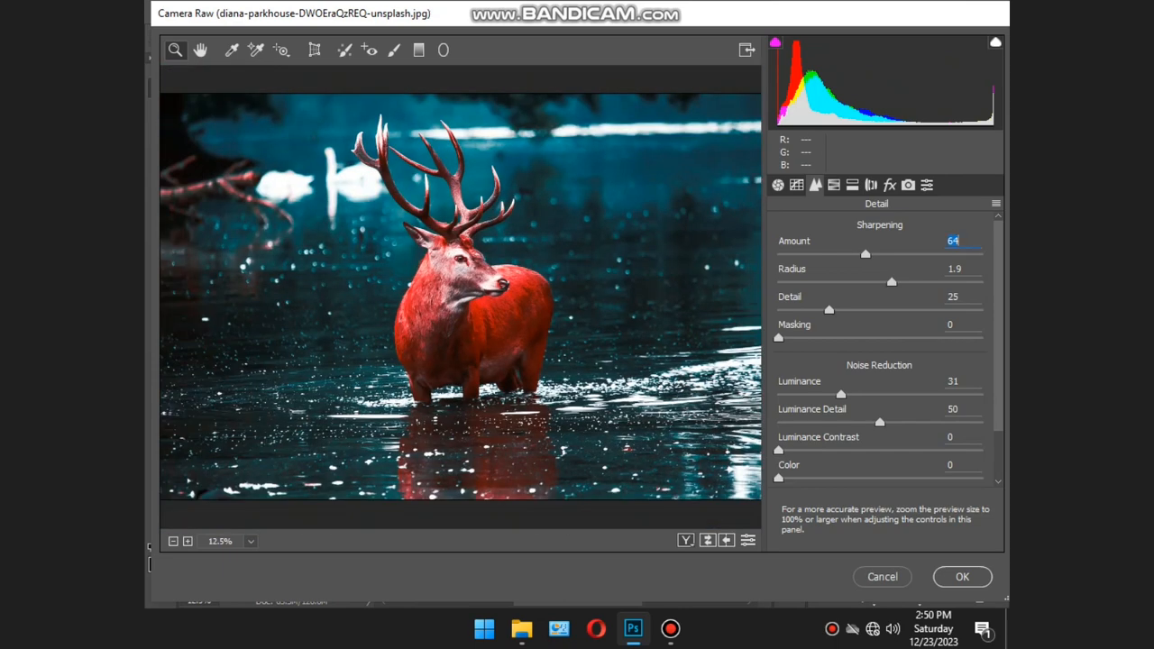
pyautogui.moveTo(866, 254); pyautogui.dragTo(964, 283)
pyautogui.click(963, 577)
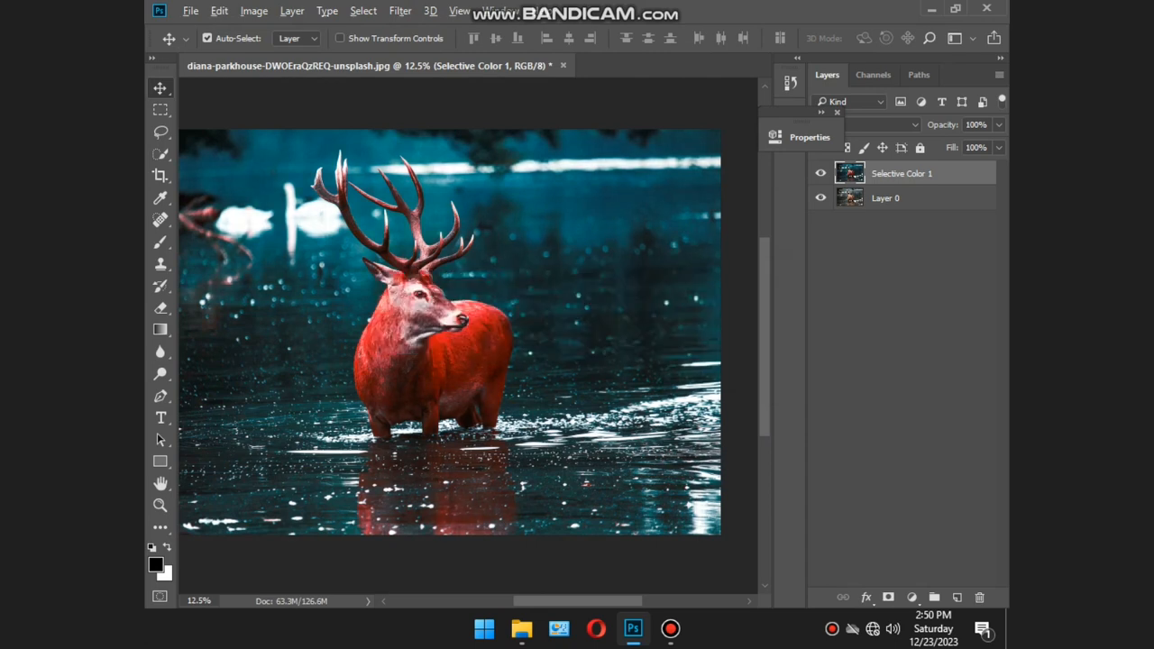
# Step: Compare the graded image with the original by toggling the Selective Color 1 layer's visibility, and inspect the deer up close
pyautogui.hotkey('ctrl', '0')
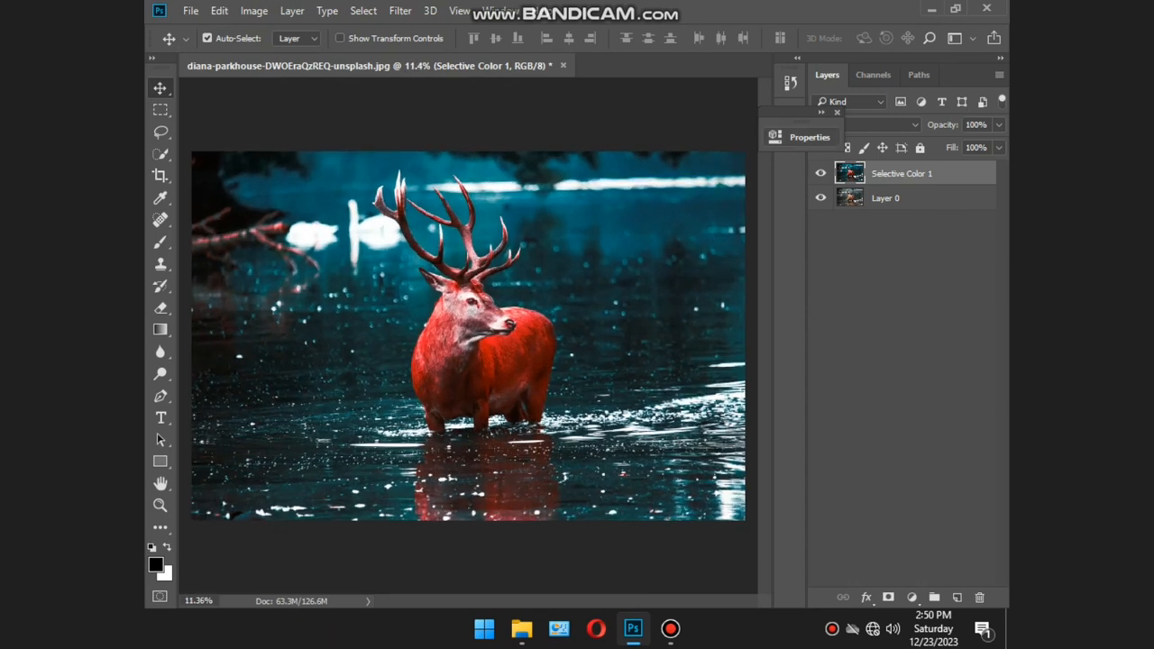
pyautogui.click(820, 173)
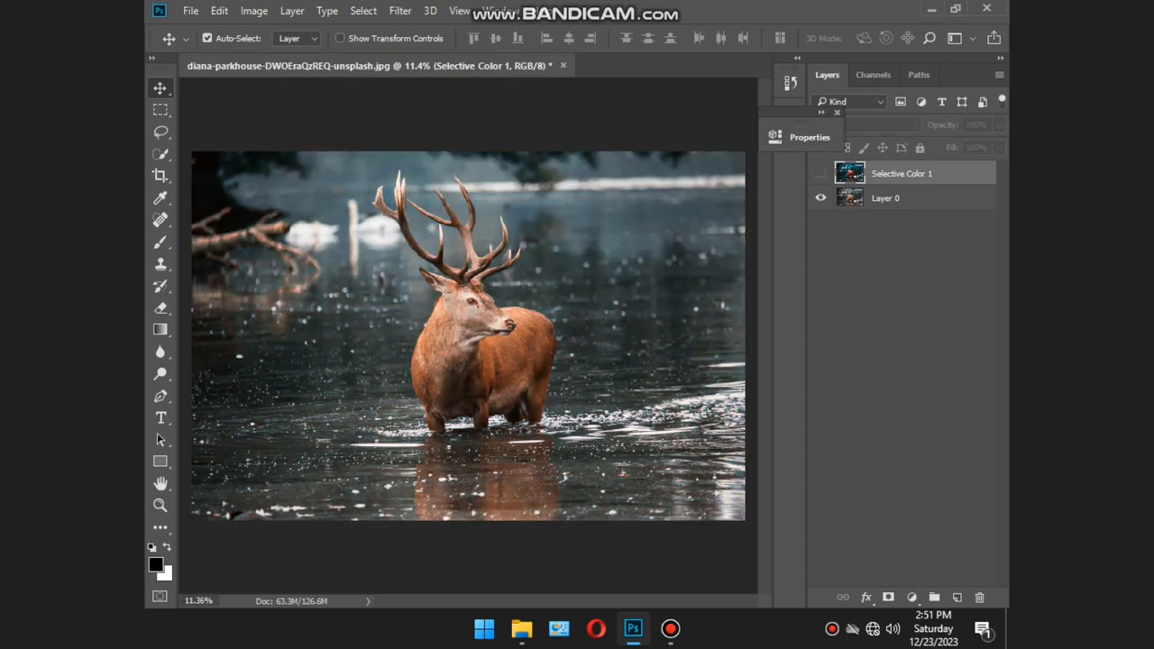
pyautogui.click(821, 173)
pyautogui.scroll(8, 553, 300)
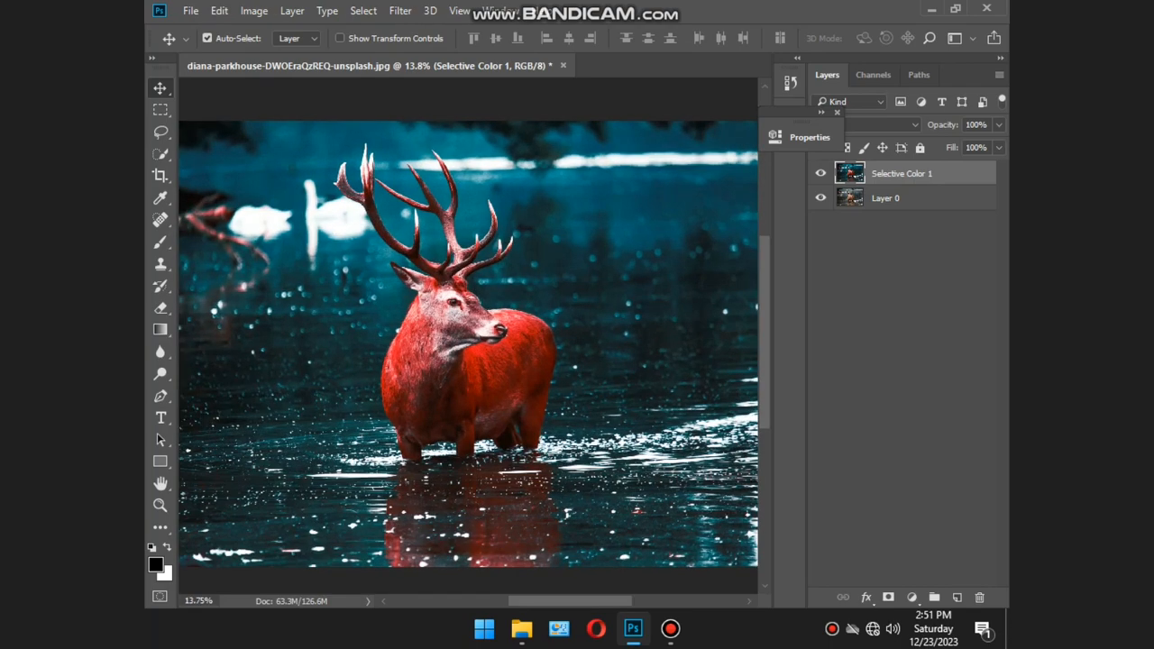
pyautogui.moveTo(506, 316); pyautogui.dragTo(409, 289)
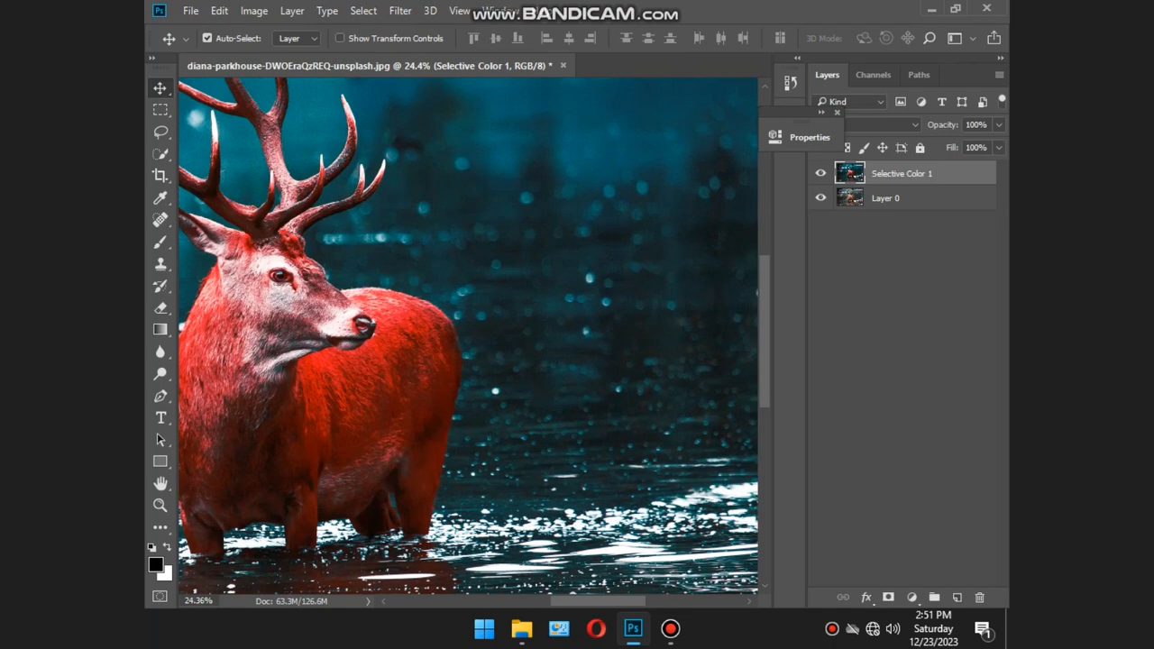
pyautogui.scroll(-4, 468, 336)
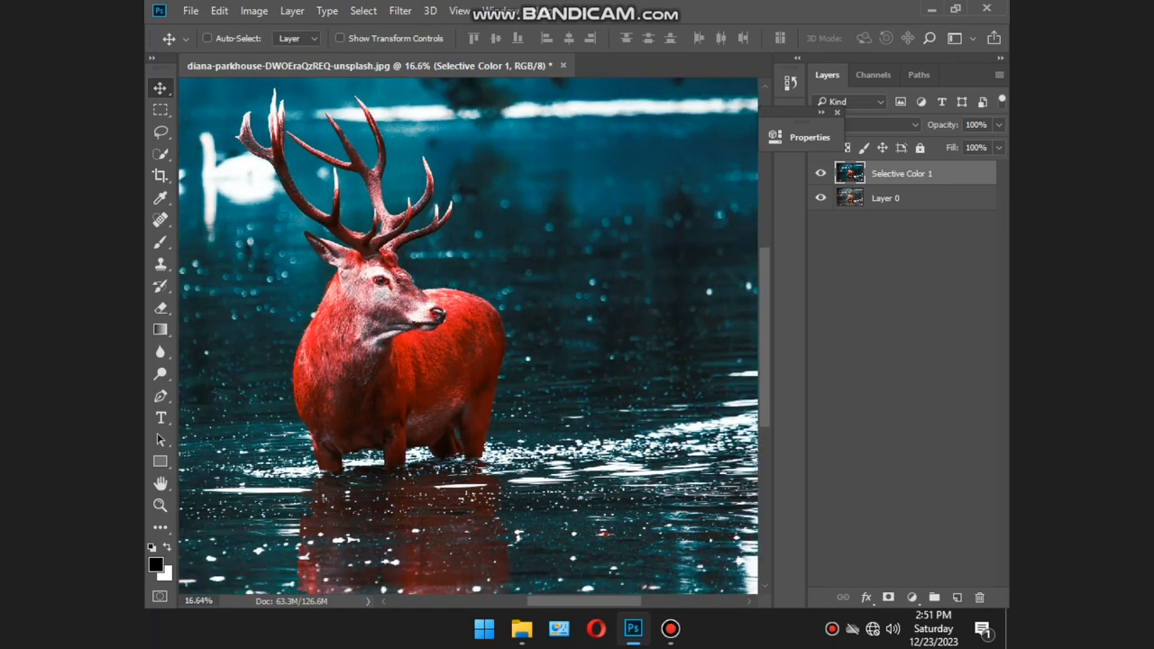
# Step: Save a copy of the graded deer photo as a PNG in the Downloads folder under the suggested file name
pyautogui.hotkey('ctrl', 'shift', 's')
pyautogui.click(458, 340)
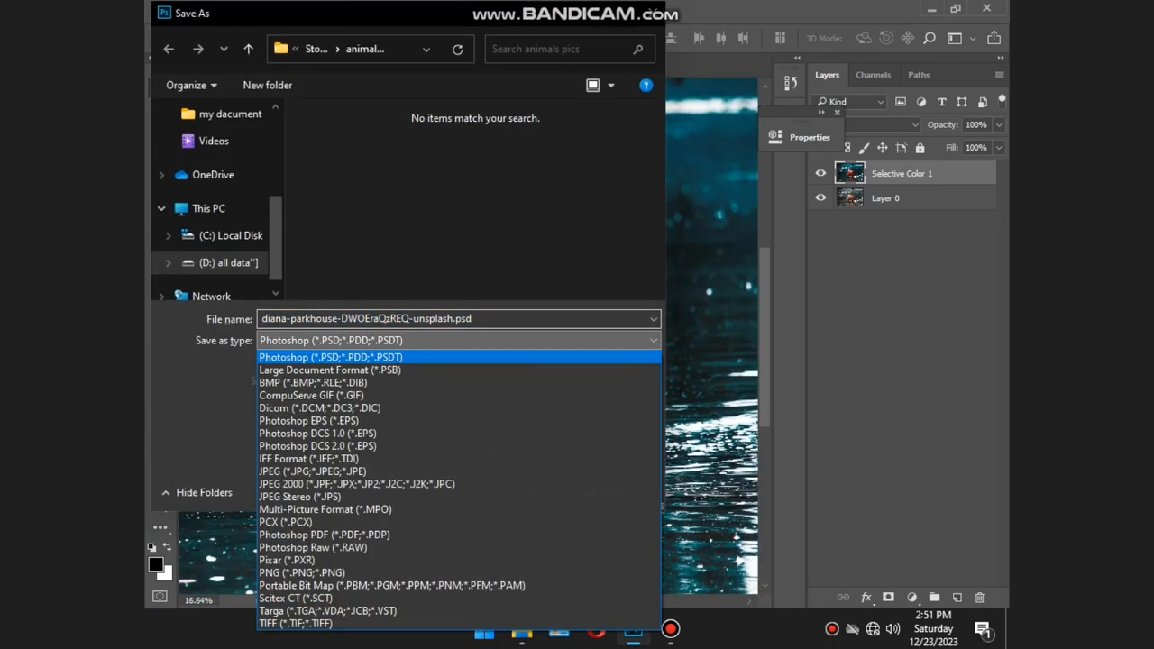
pyautogui.click(302, 573)
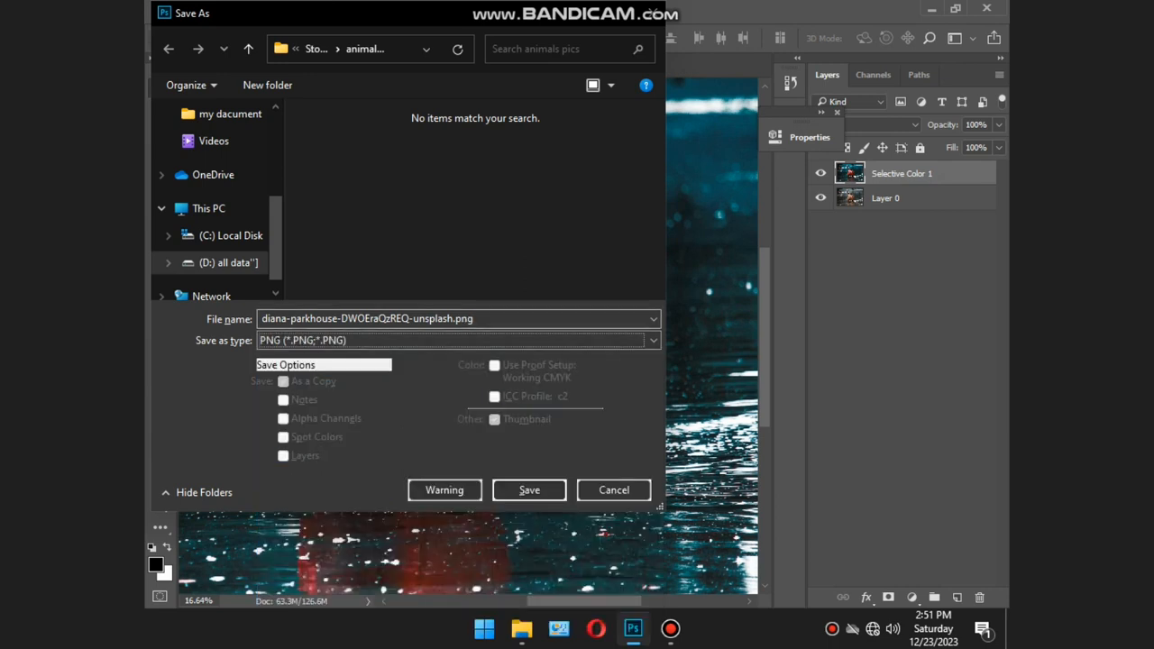
pyautogui.scroll(2, 216, 226)
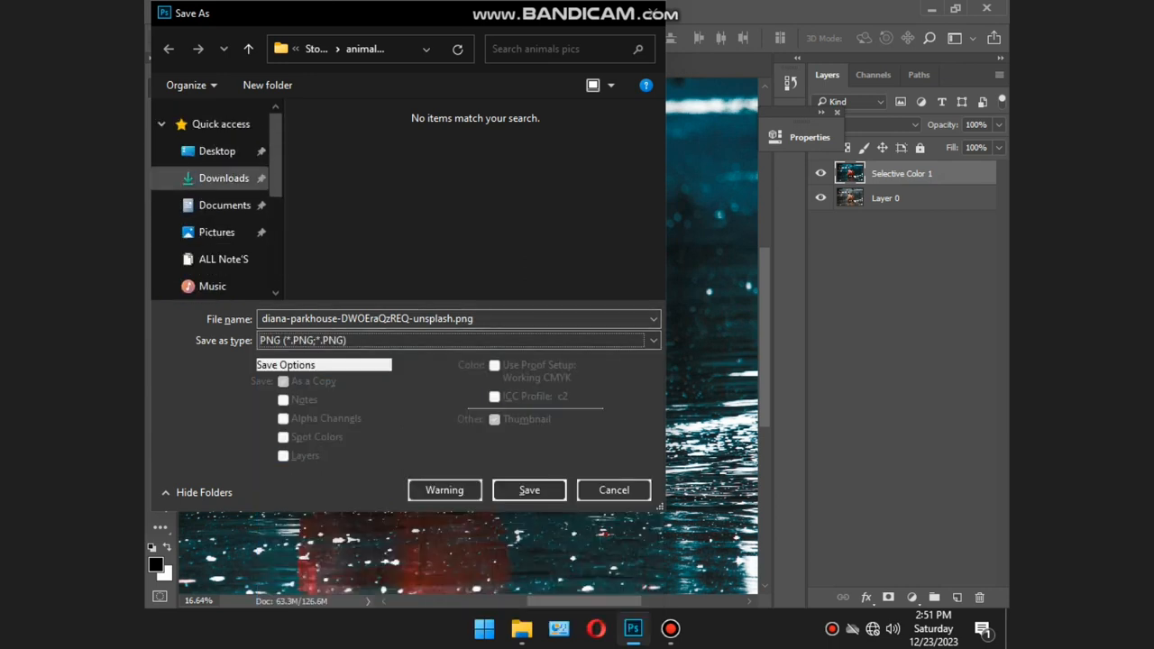
pyautogui.click(223, 178)
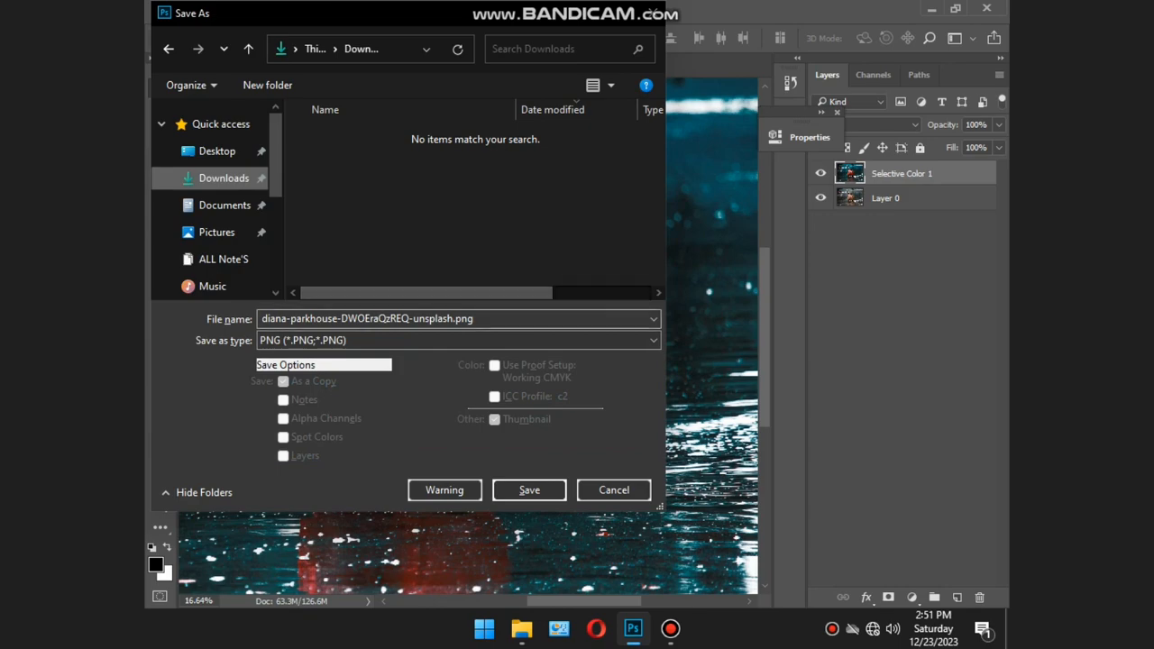
pyautogui.click(505, 320)
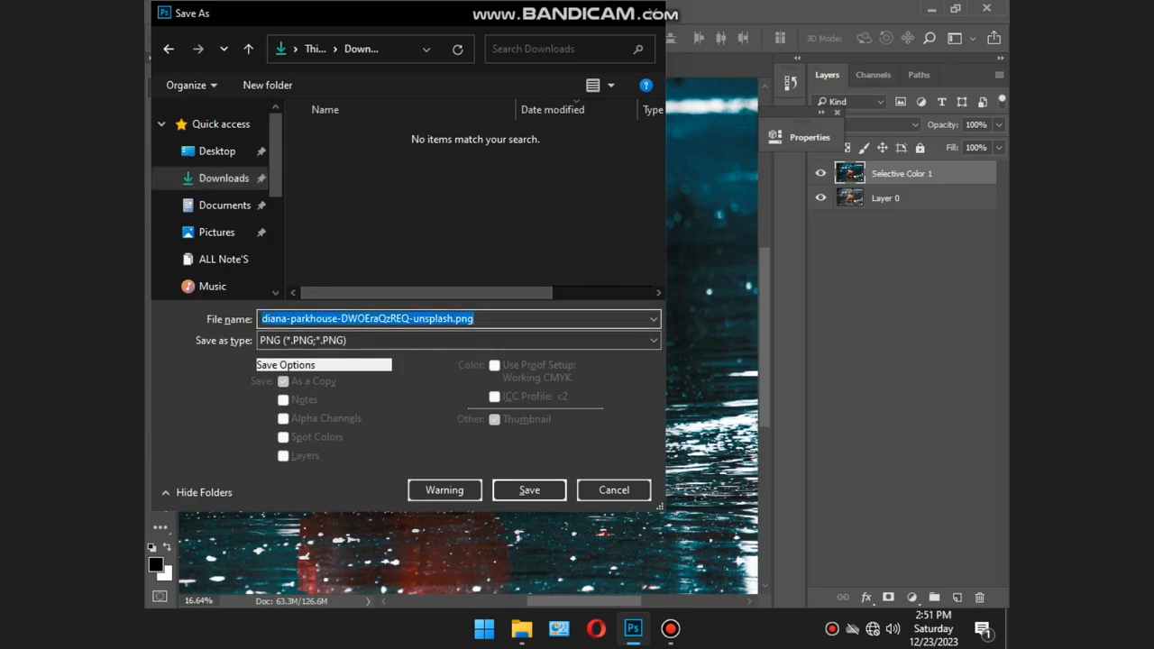
pyautogui.press('Return')
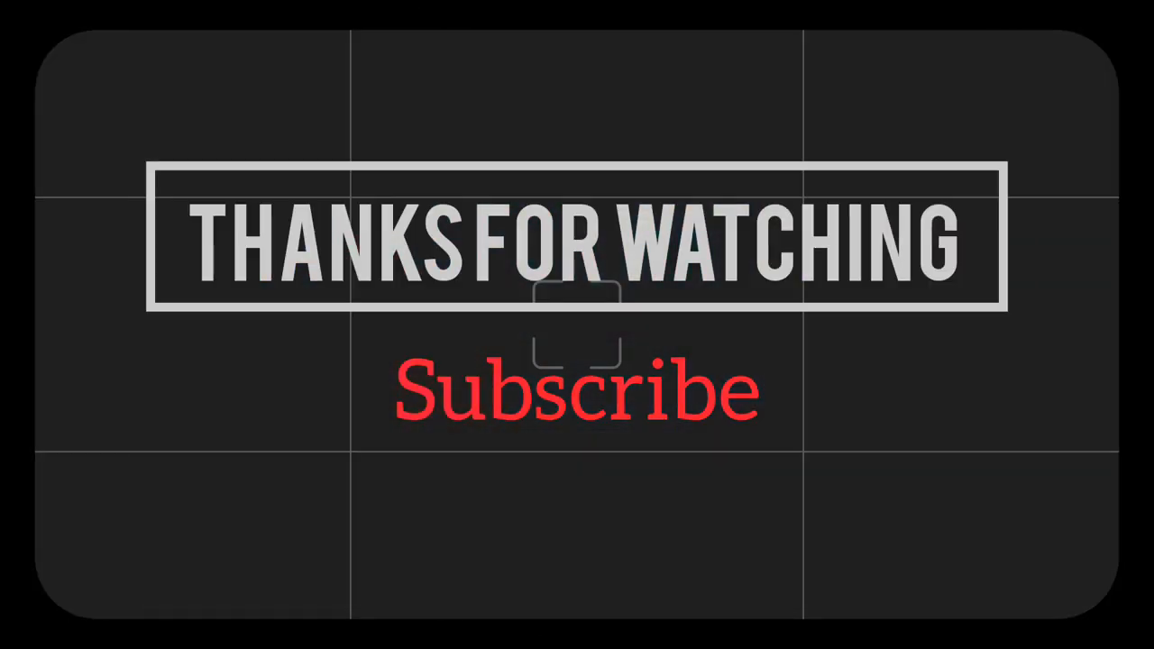